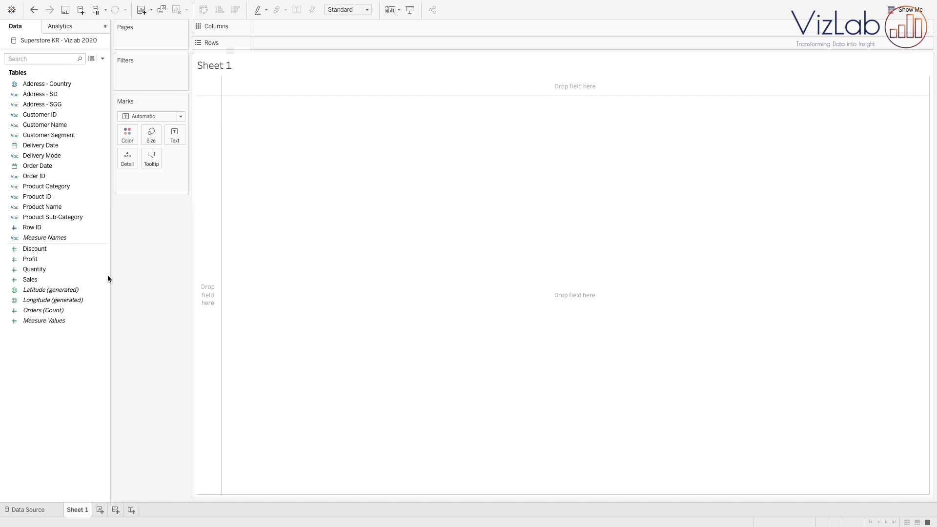
Create a calculated field named "Before Today"
right_click(73, 356)
left_click(98, 364)
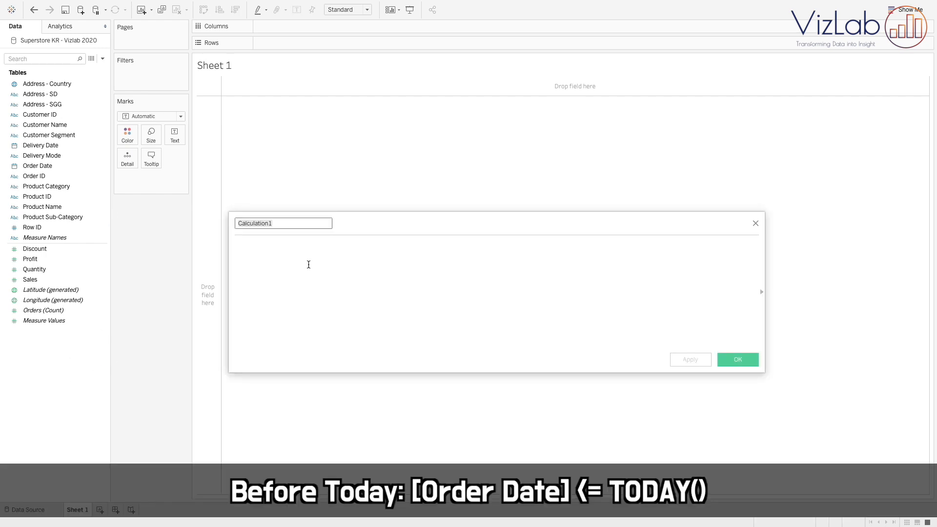
type("Before Today")
left_click(330, 257)
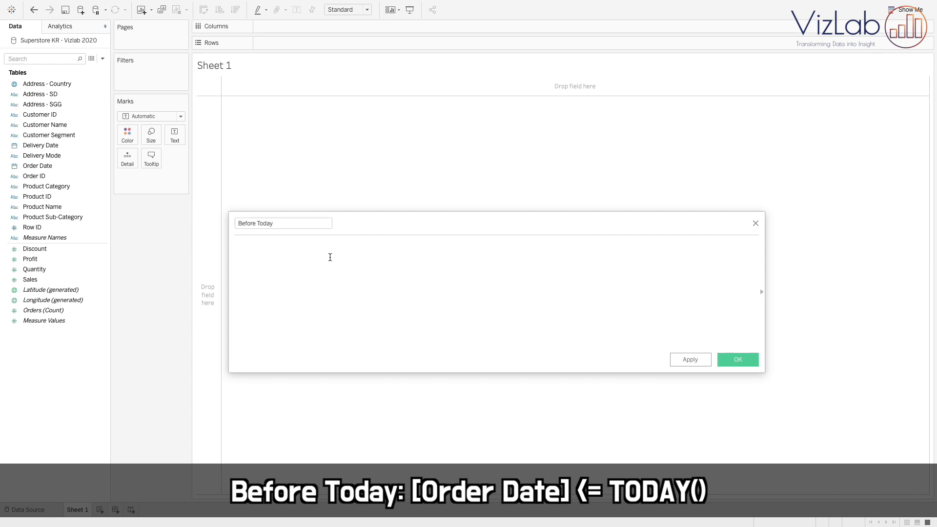
Define the calculation as [Order Date] <= TODAY() and save the field
type("order")
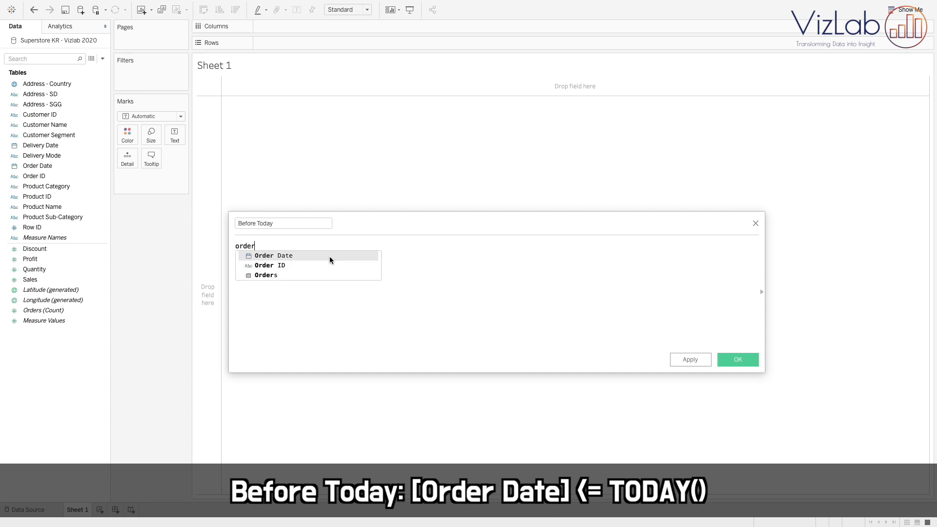
key("Return")
type("<=")
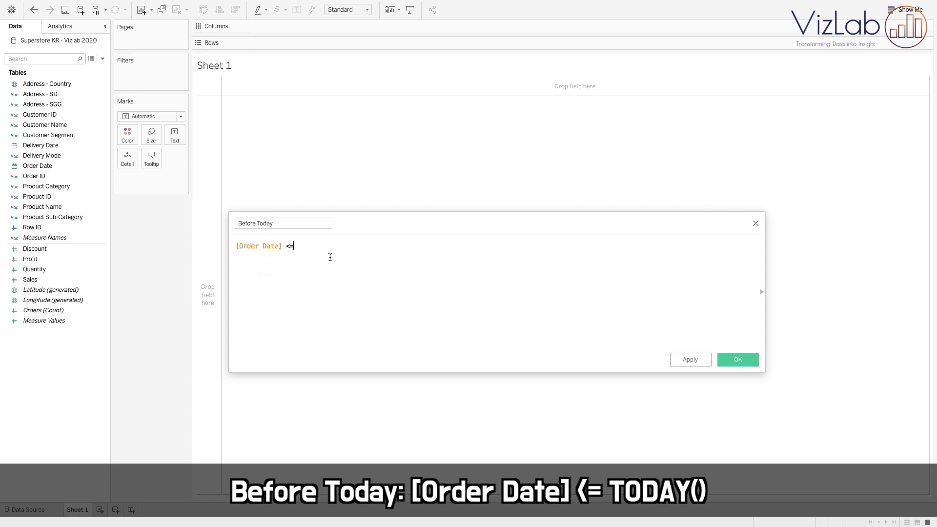
type(" TODAUY")
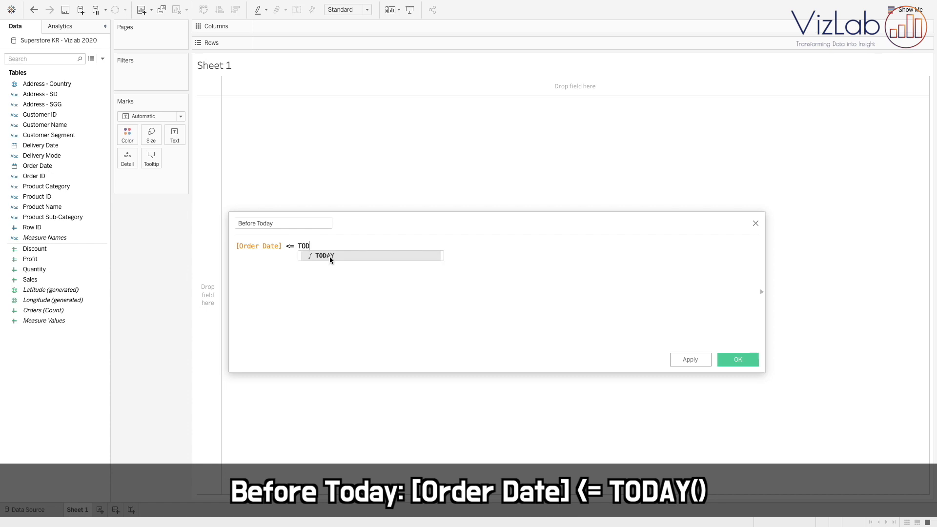
key("BackSpace")
key("BackSpace")
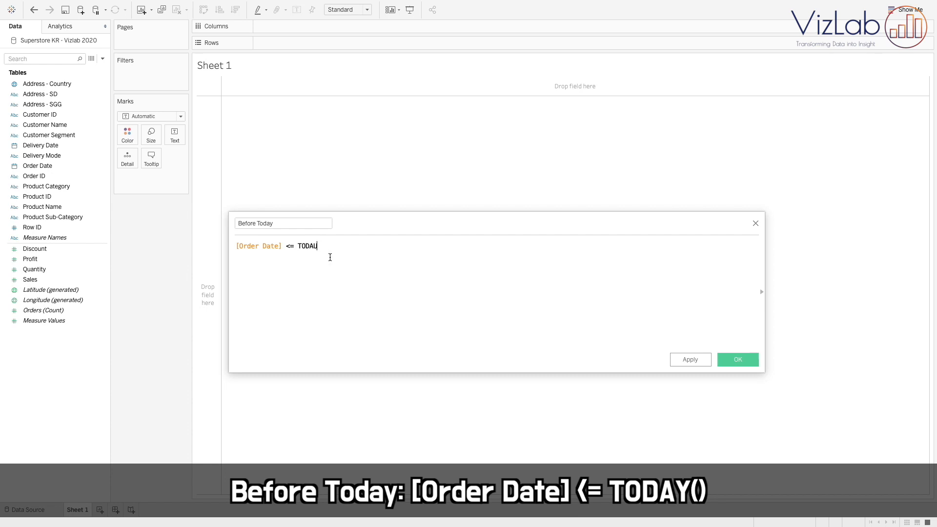
double_click(330, 257)
scroll(326, 251, "up", 3, "ctrl")
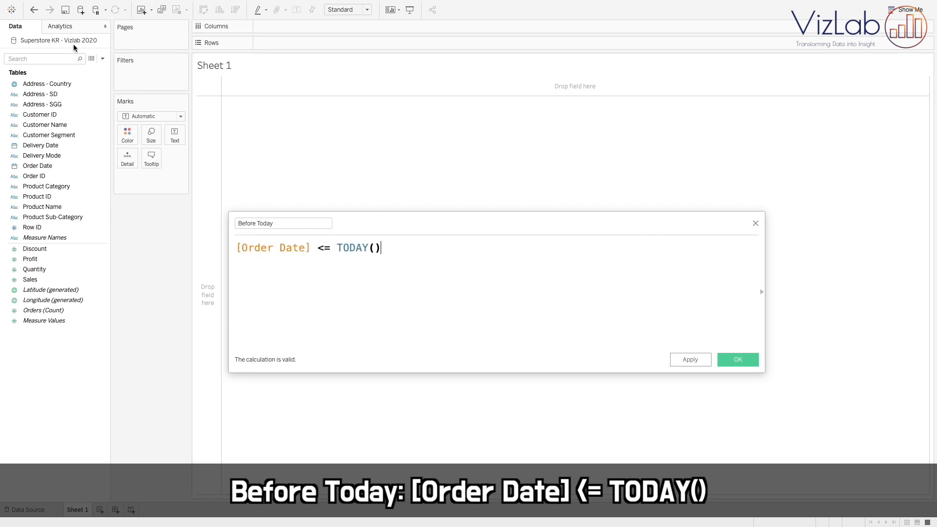
left_click(736, 361)
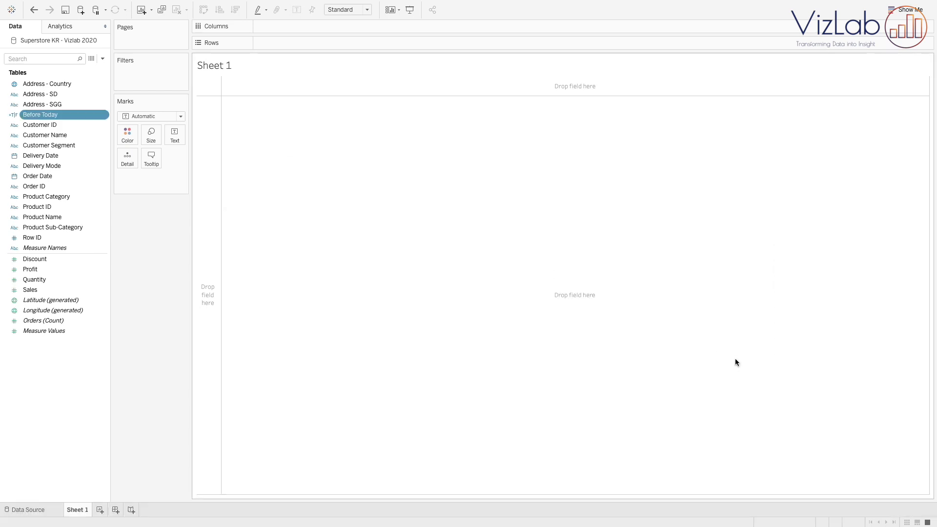
Add a data source filter on the Before Today field that keeps only True values
right_click(55, 42)
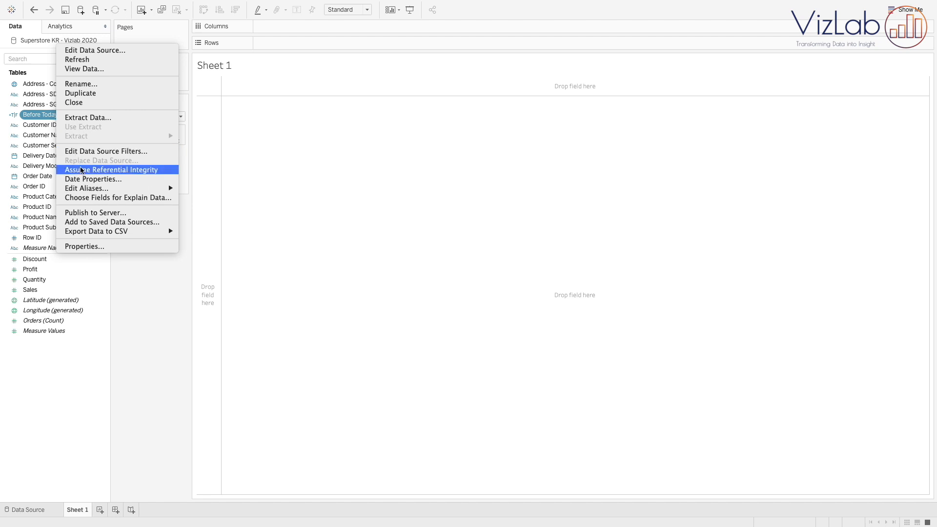
left_click(84, 153)
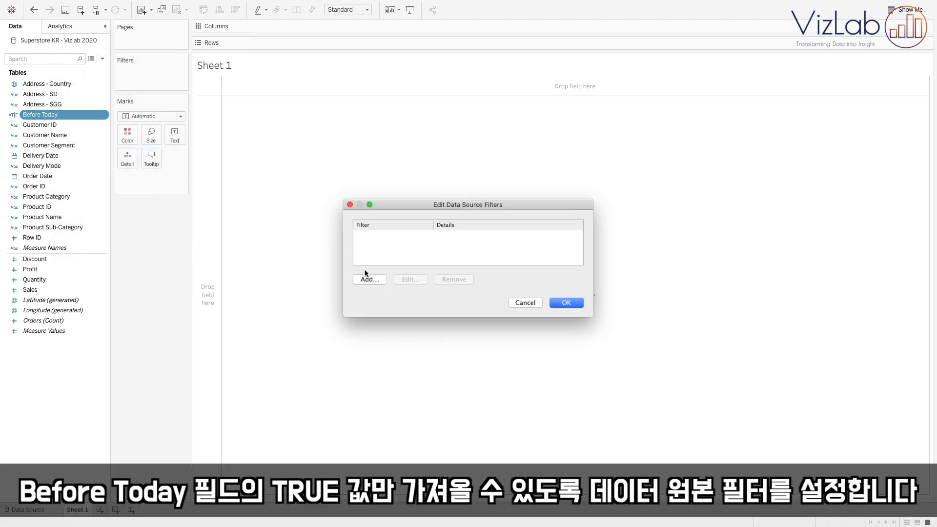
left_click(366, 277)
left_click(410, 229)
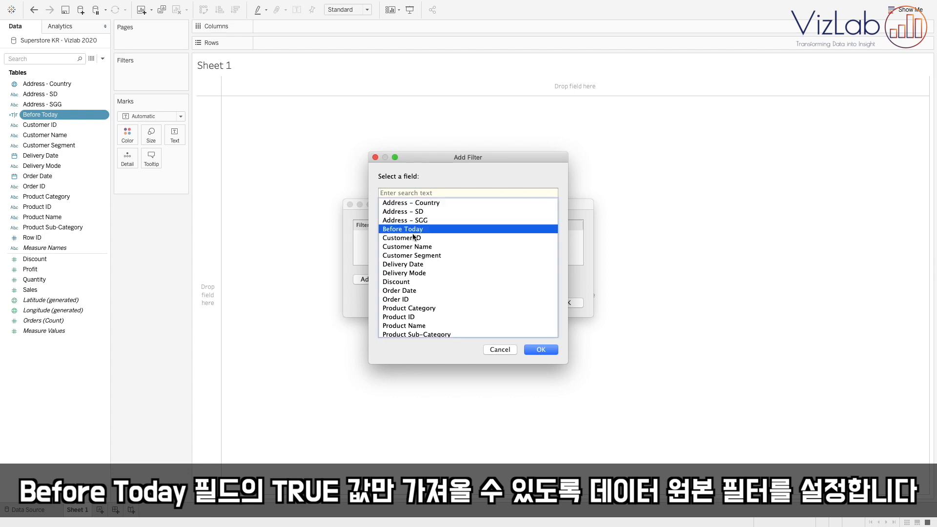
left_click(546, 350)
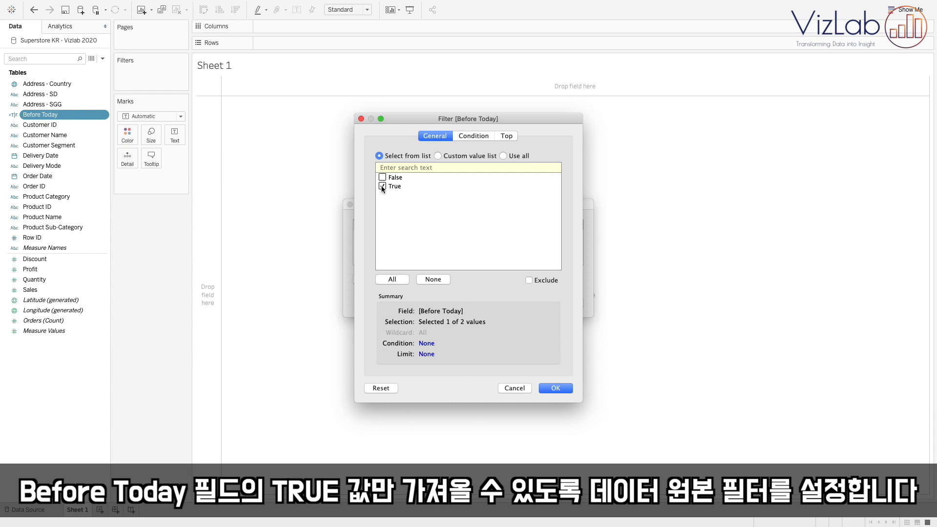
left_click(563, 388)
left_click(567, 301)
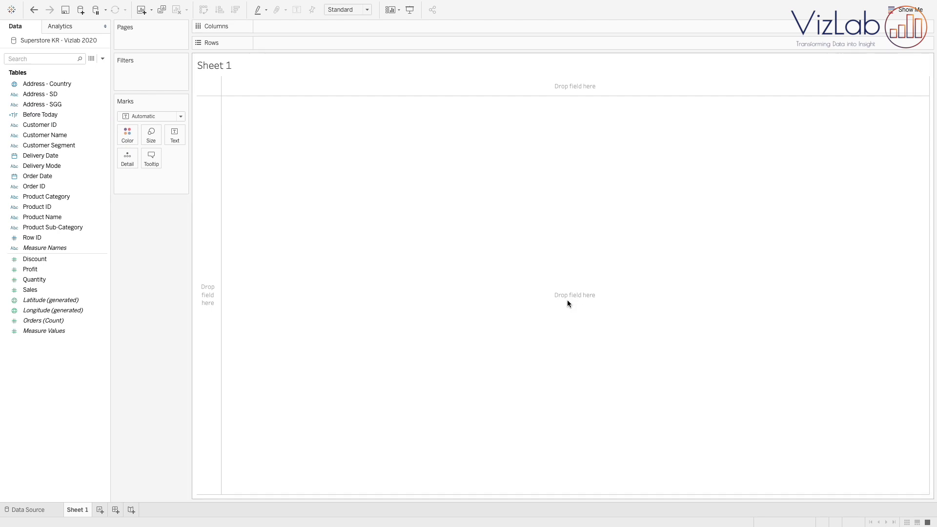
List Order Date as discrete values in the rows, check the dates through the end of the list, and clear the sheet
left_click(35, 175)
left_click_drag(32, 179, 206, 156)
left_click(435, 134)
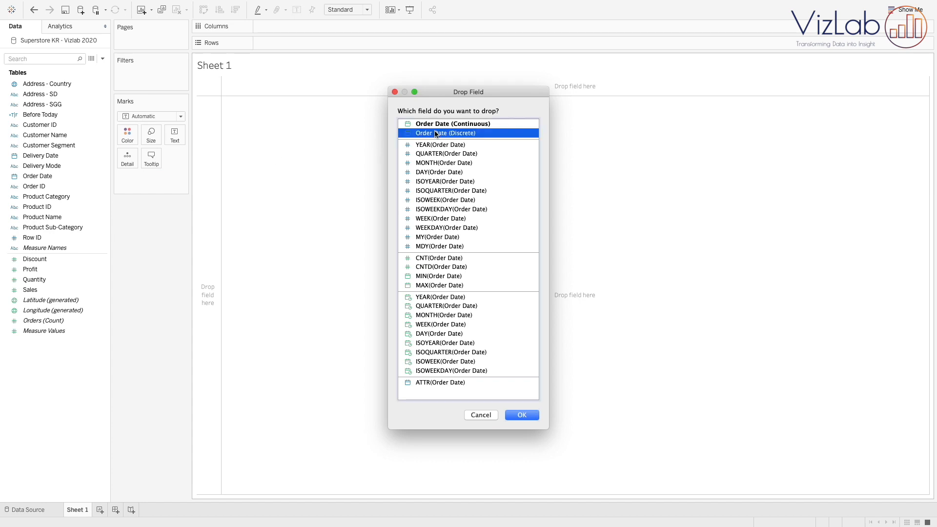
left_click(526, 416)
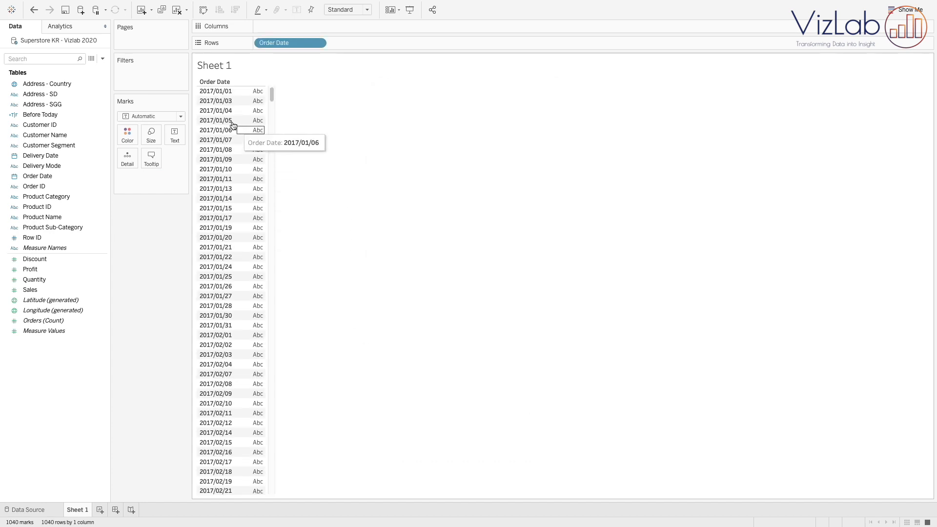
scroll(222, 207, "down", 10)
scroll(222, 207, "down", 20)
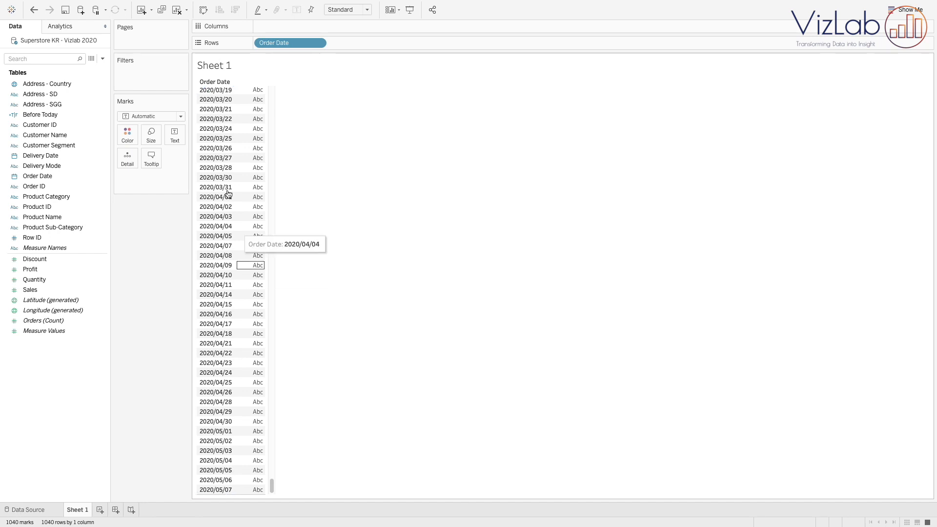
left_click(177, 15)
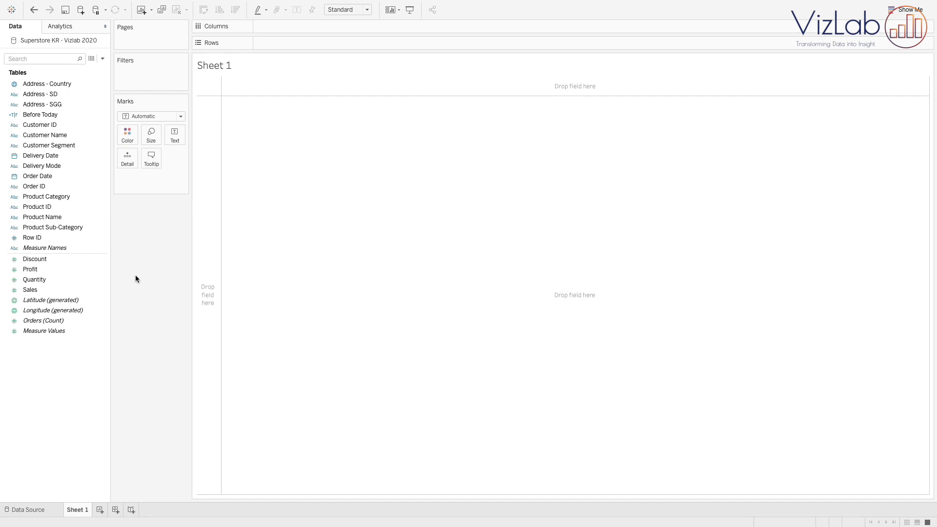
Plot Sales as rows against the continuous DAY(Order Date) as columns
double_click(67, 290)
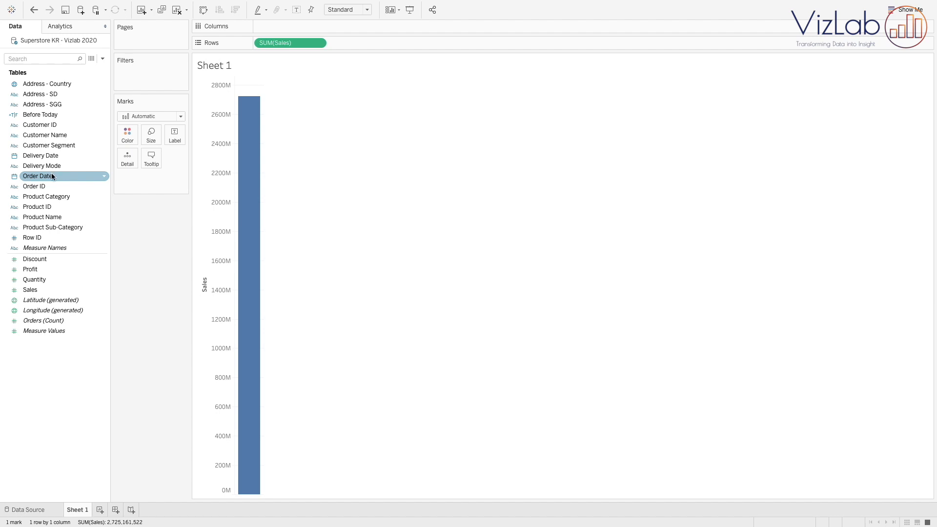
left_click_drag(41, 178, 326, 27)
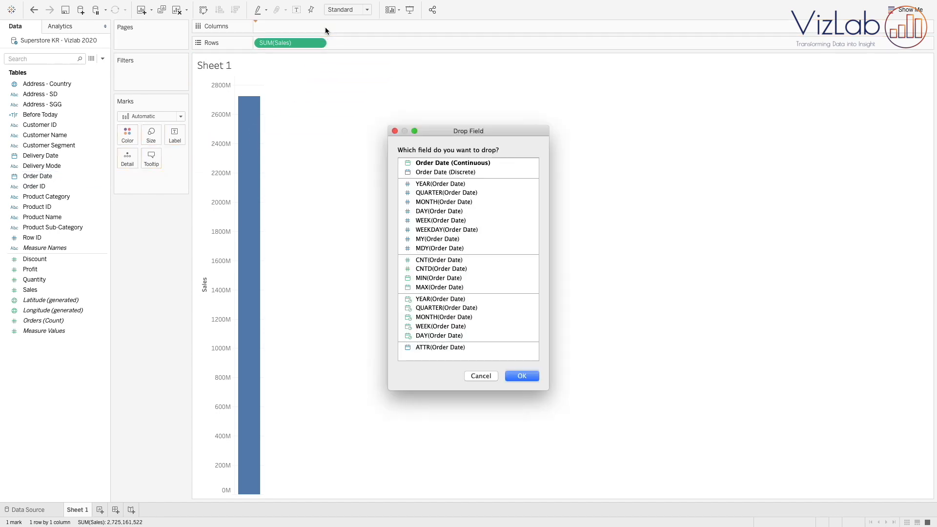
left_click(432, 337)
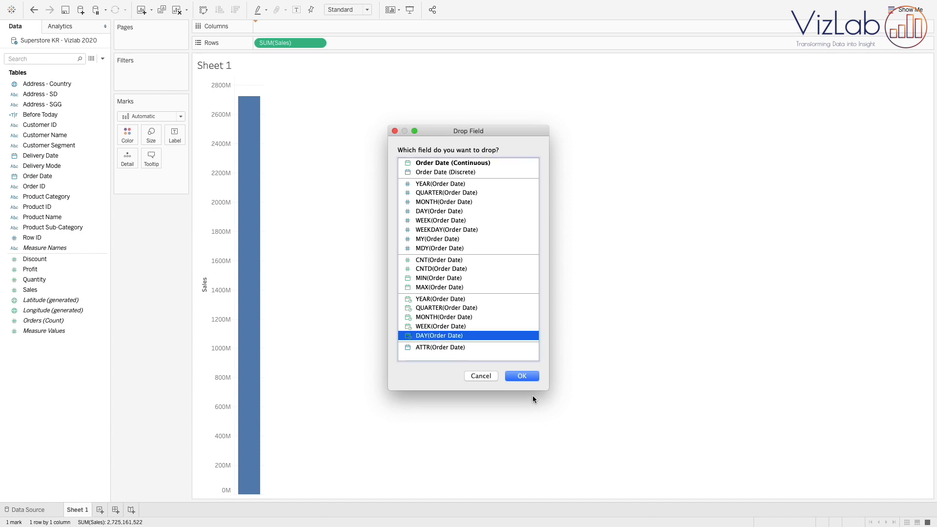
left_click(523, 376)
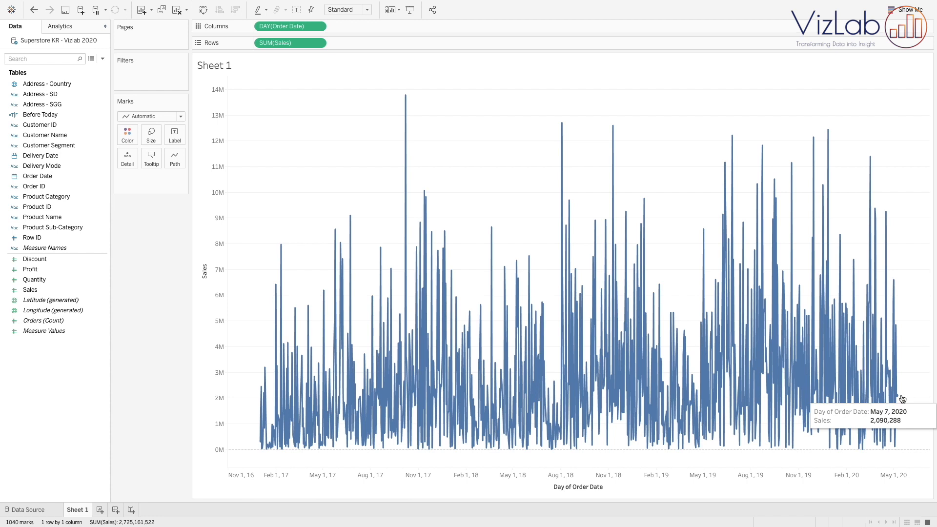
Filter the chart on Order Date as a relative date covering the last 6 months
left_click(52, 176)
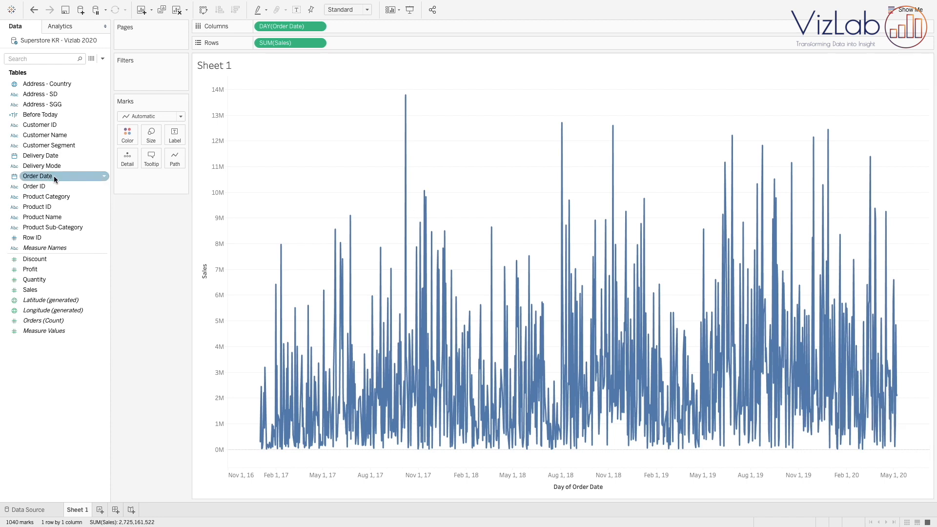
left_click_drag(44, 177, 123, 78)
left_click_drag(461, 155, 314, 87)
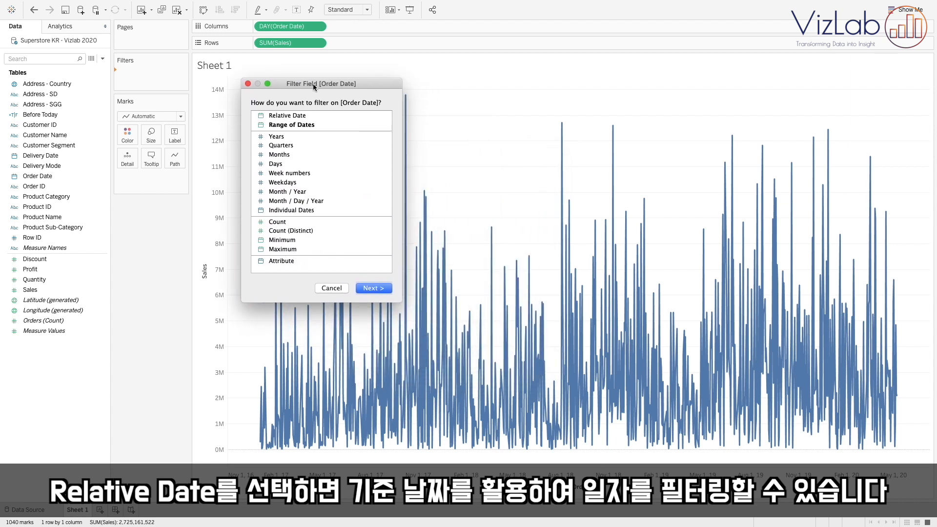
left_click(297, 116)
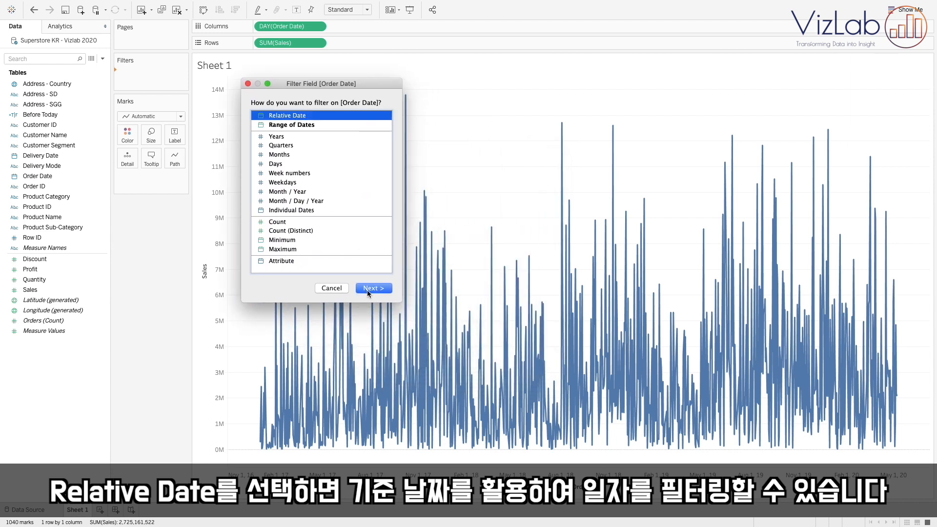
left_click(368, 289)
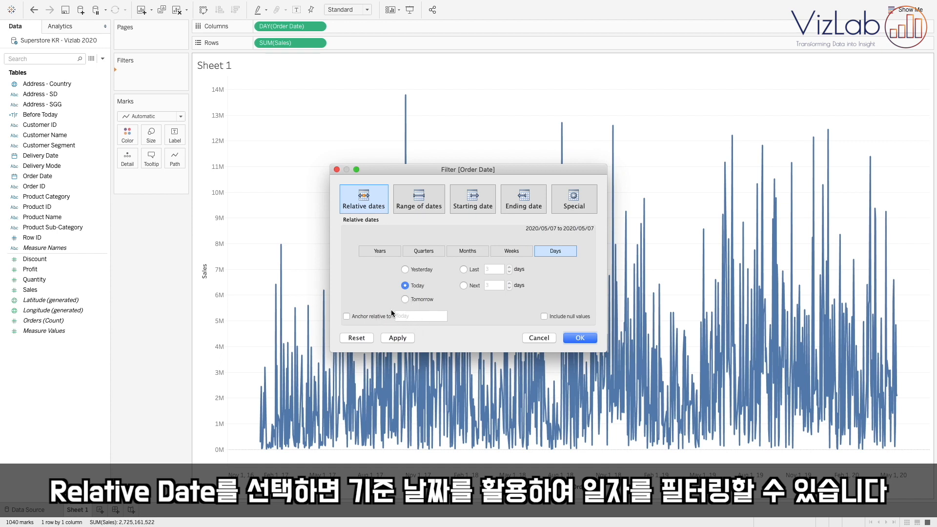
left_click(469, 251)
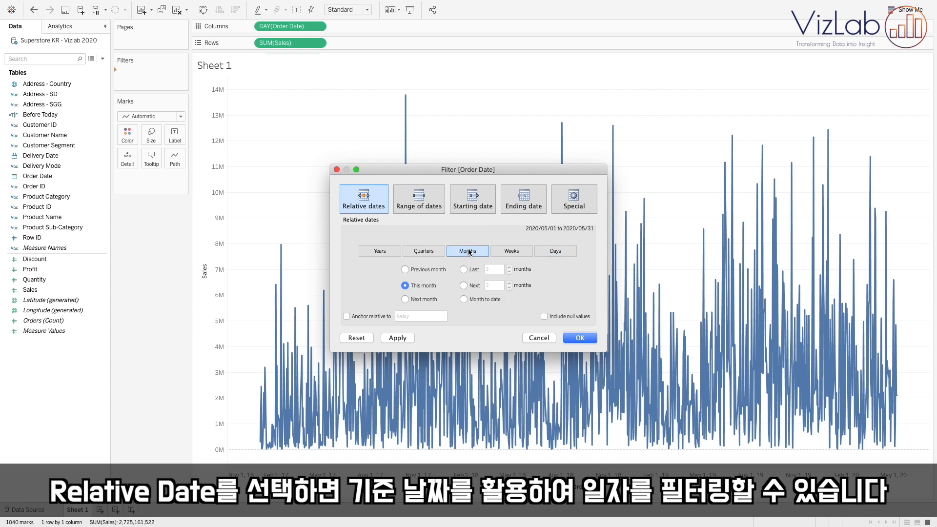
left_click(463, 269)
left_click(509, 267)
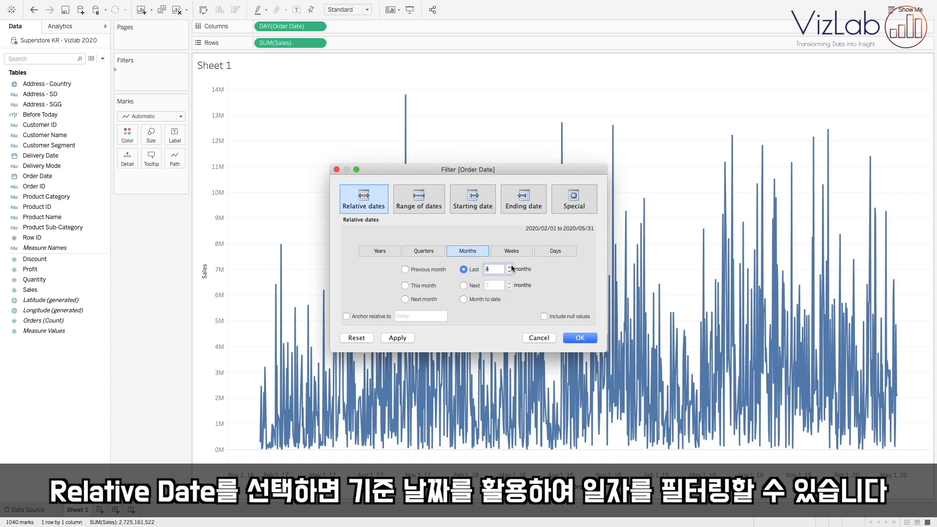
left_click(510, 267)
left_click(509, 267)
left_click(579, 338)
mouse_move(901, 393)
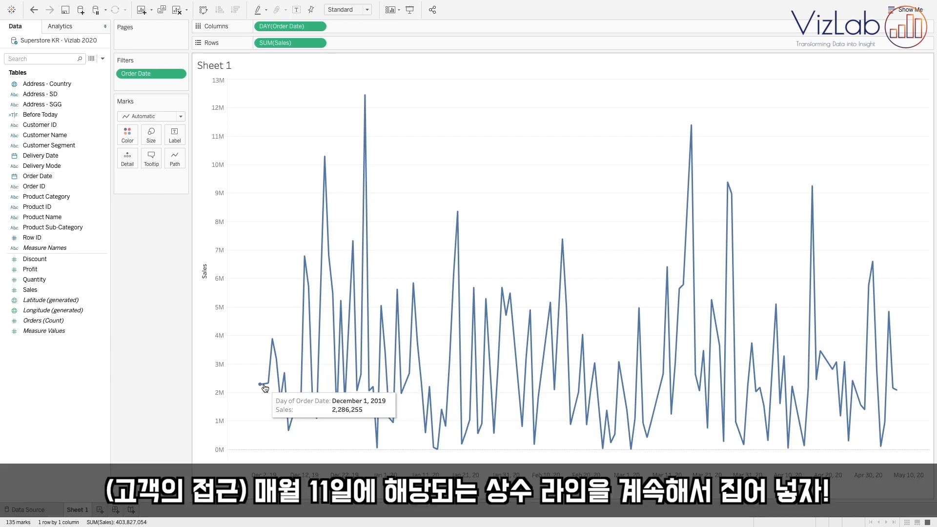
Add a constant line to the date axis at December 11, 2019
left_click(67, 28)
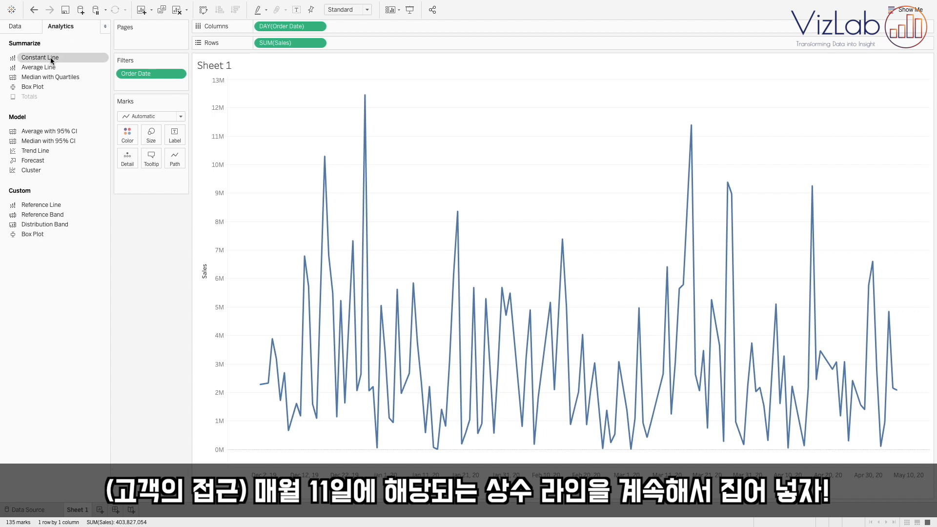
left_click_drag(51, 57, 283, 126)
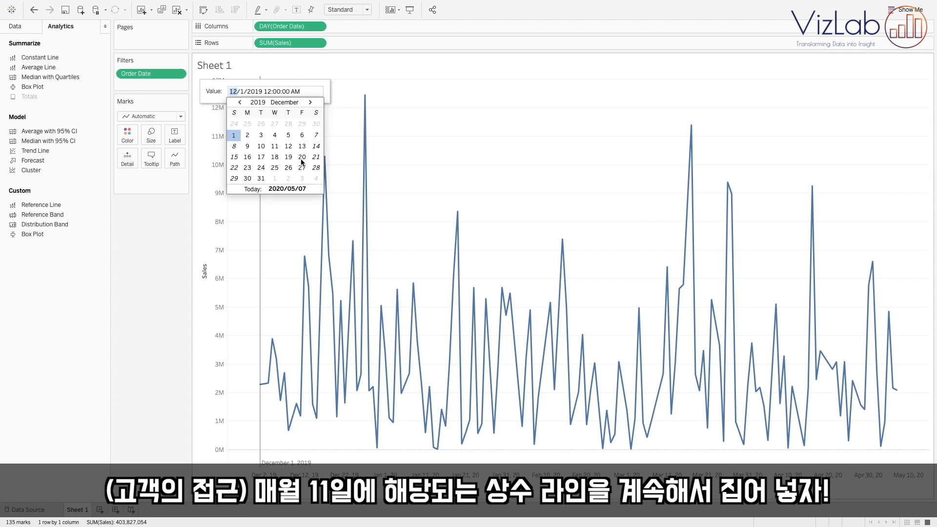
left_click(274, 146)
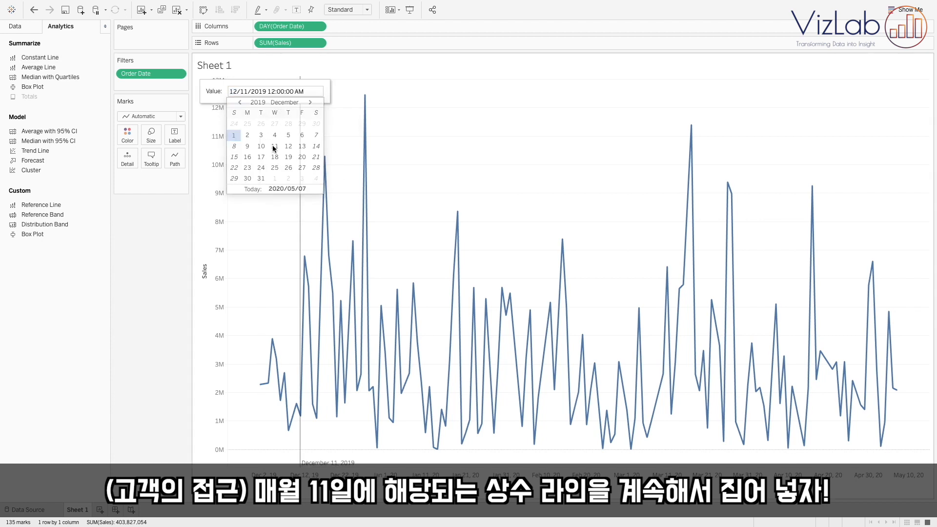
left_click(177, 213)
Add a second constant line to the date axis at January 11, 2020
left_click_drag(39, 57, 272, 128)
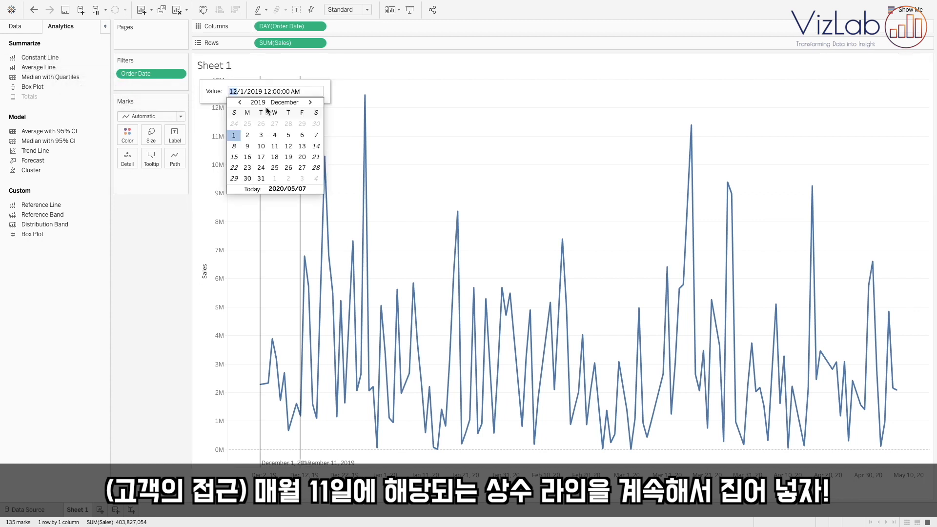
left_click(310, 102)
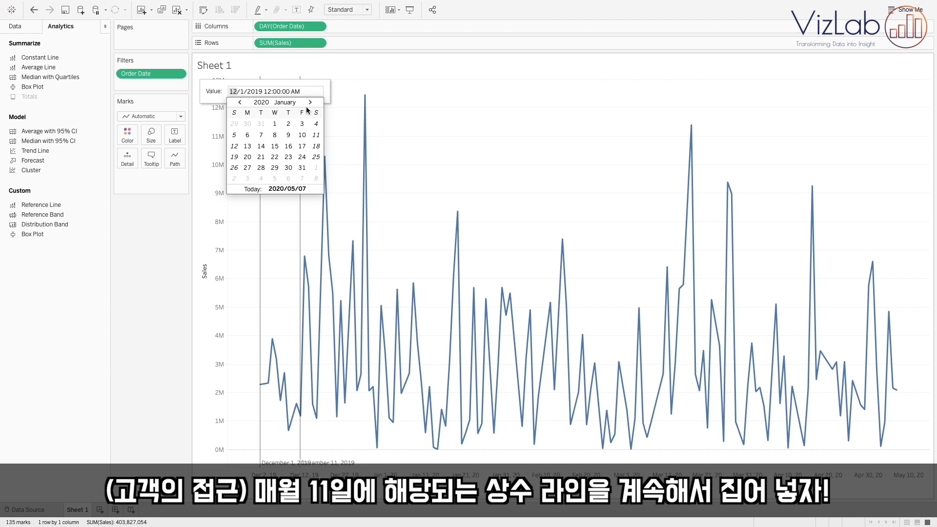
left_click(315, 136)
Add a third constant line to the date axis at February 11, 2020
left_click_drag(23, 57, 274, 125)
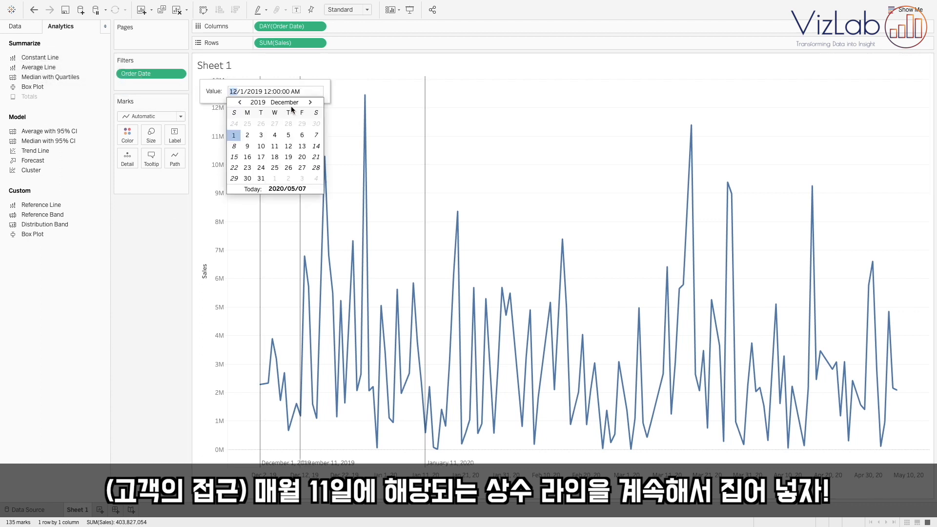
left_click(310, 103)
left_click(310, 103)
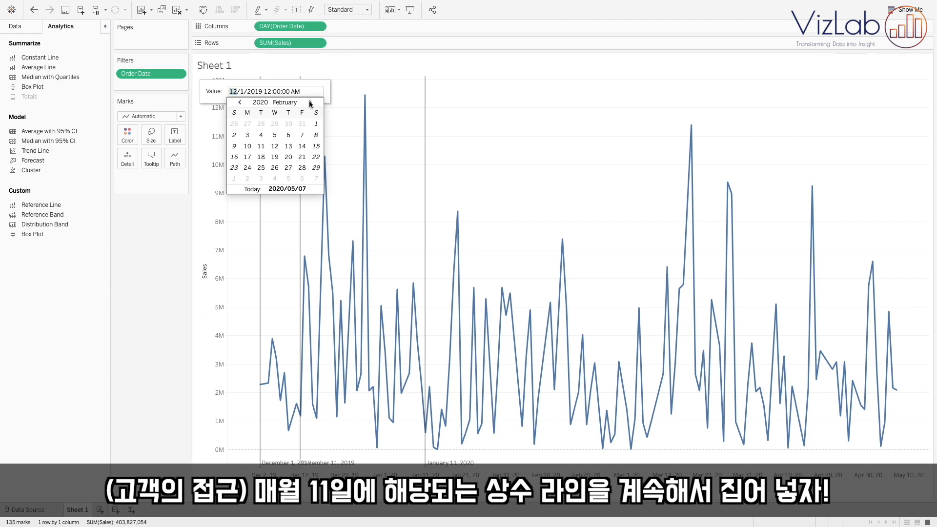
left_click(260, 146)
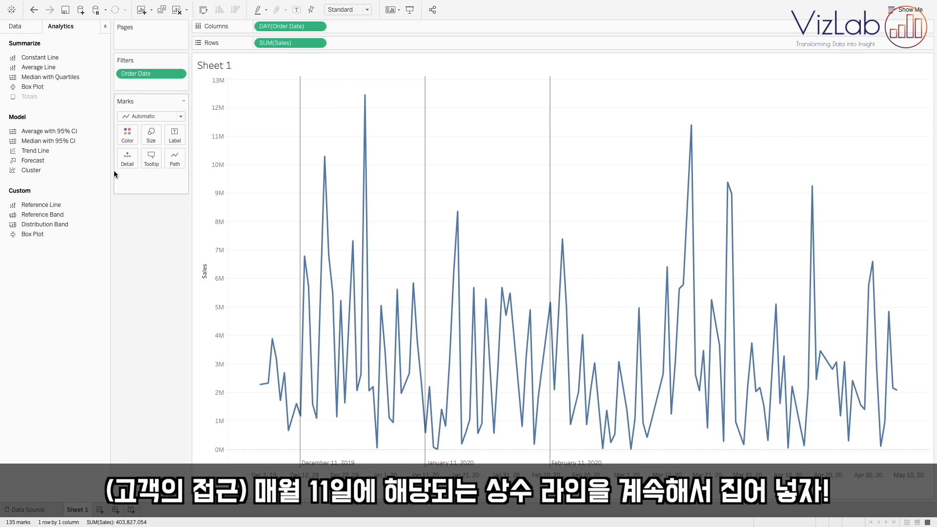
Add a fourth constant line to the date axis at March 11, 2020
left_click_drag(40, 58, 277, 127)
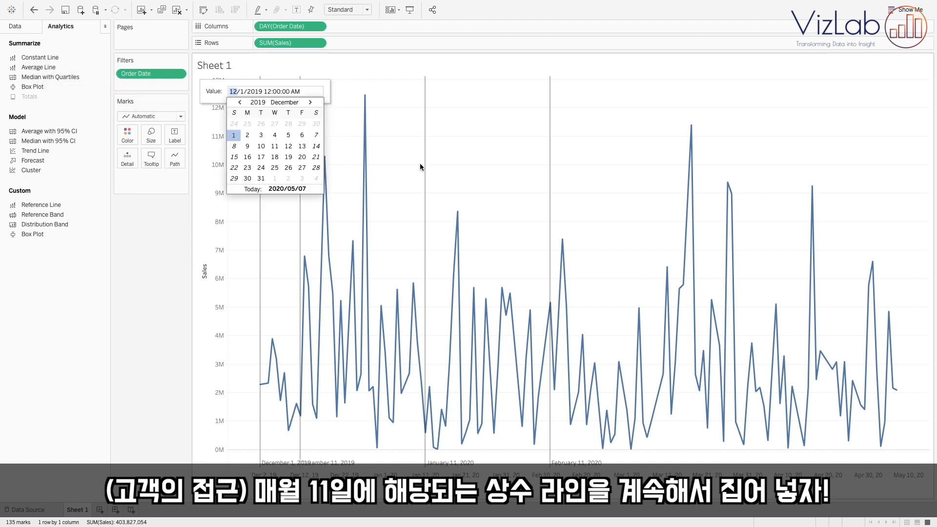
left_click(311, 103)
left_click(310, 102)
left_click(310, 103)
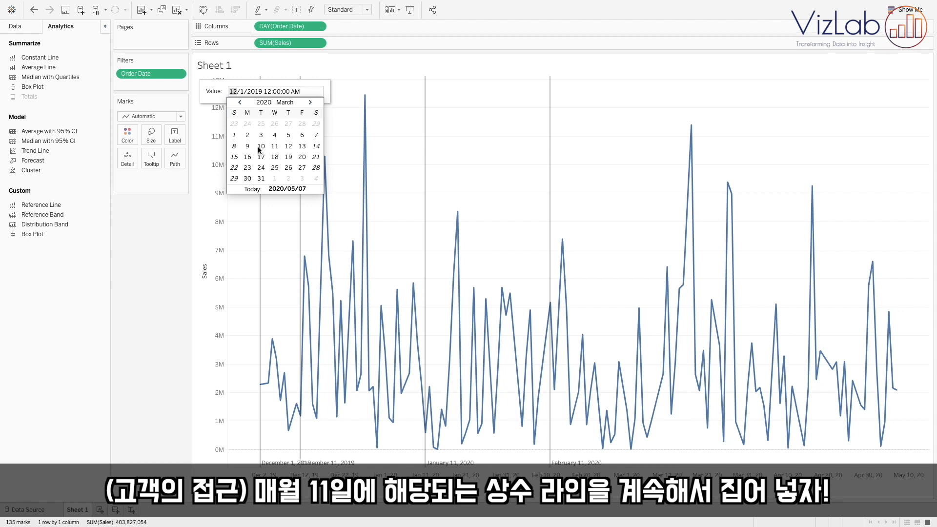
left_click(277, 147)
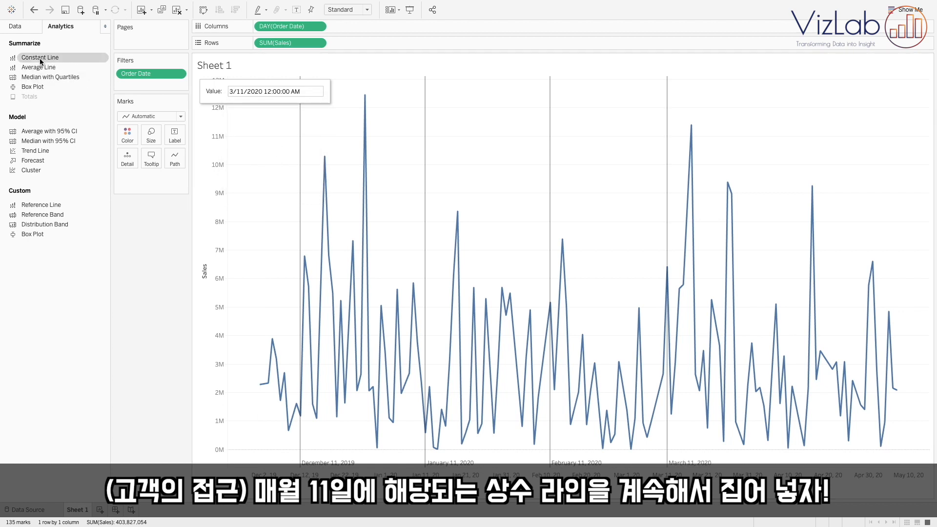
Add a fifth constant line to the date axis at April 11, 2020
left_click_drag(40, 60, 292, 125)
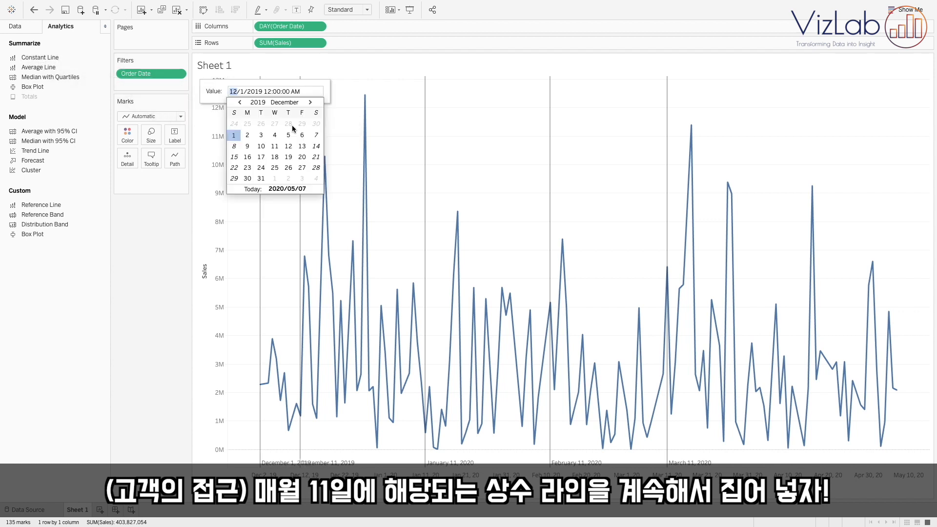
left_click(310, 101)
left_click(310, 102)
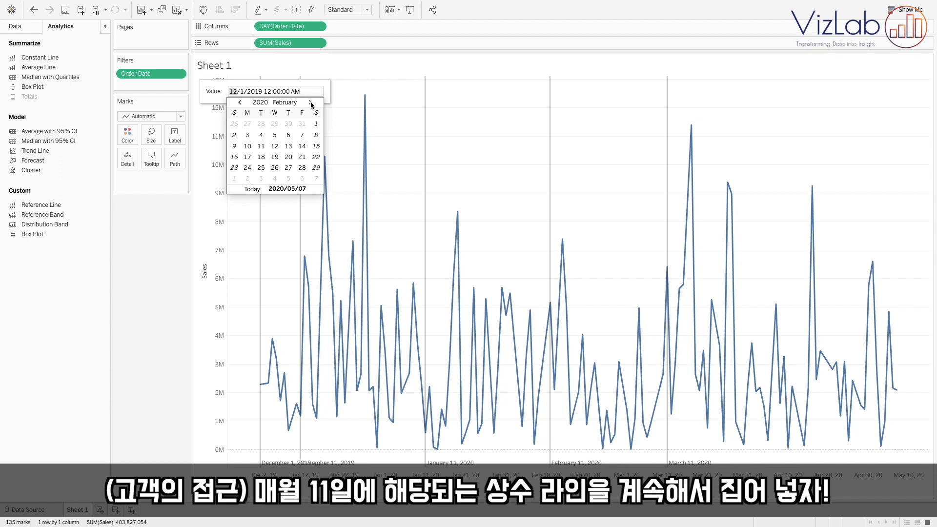
left_click(310, 102)
left_click(311, 102)
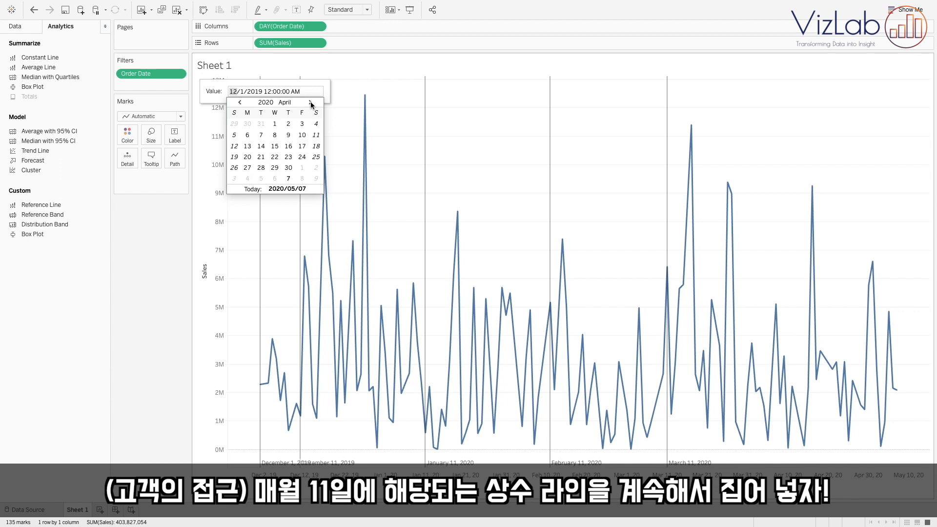
left_click(316, 134)
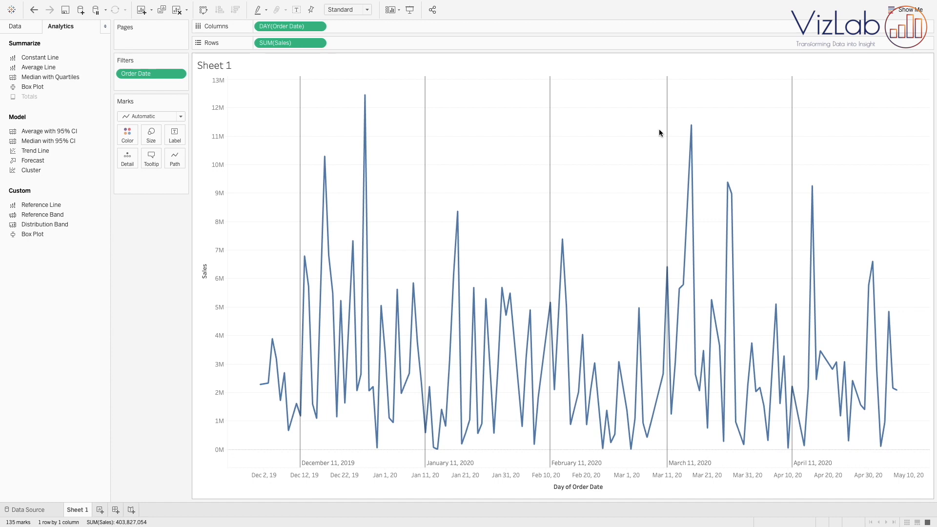
Show the Order Date filter beside the chart and set it to the last 3 months
right_click(139, 74)
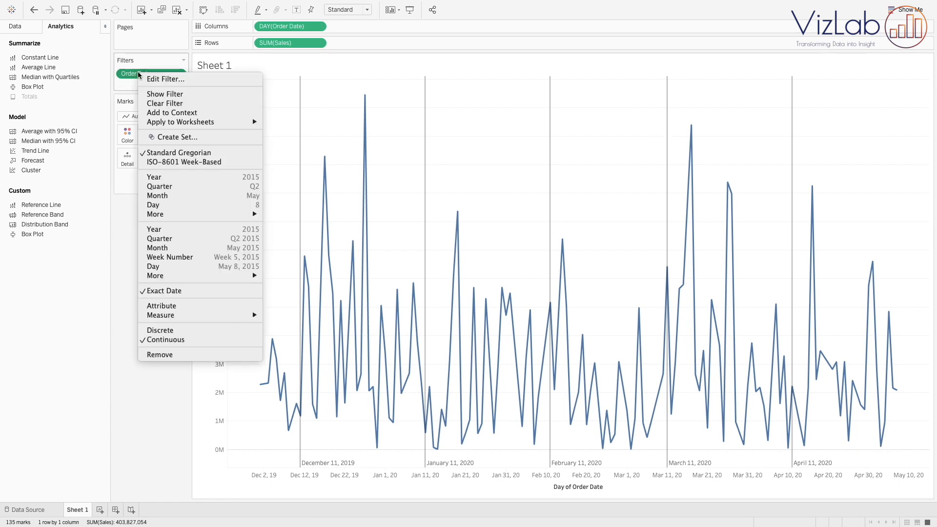
left_click(165, 93)
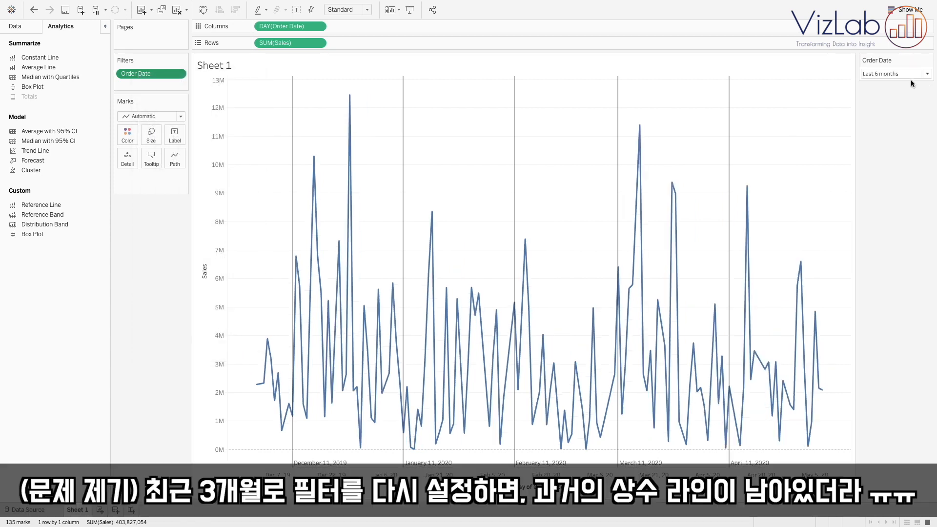
left_click(893, 75)
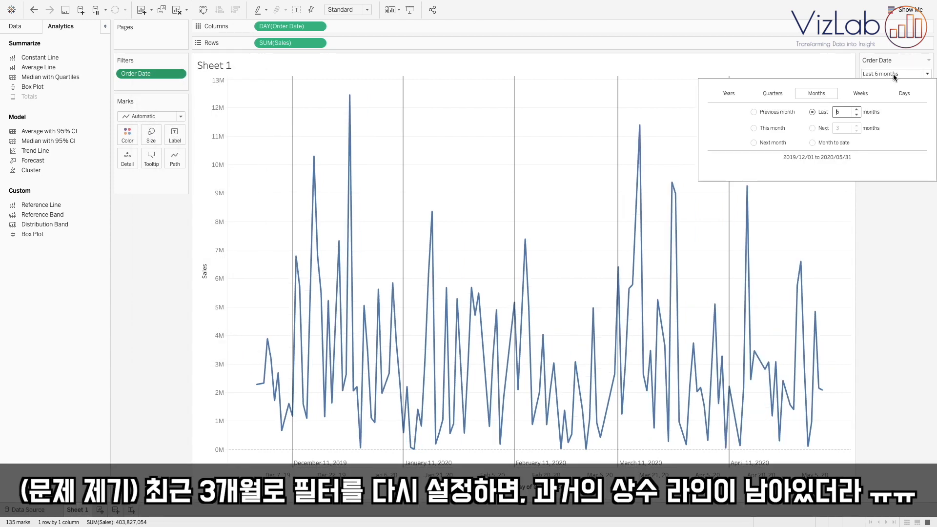
left_click(856, 115)
left_click(856, 116)
left_click(879, 225)
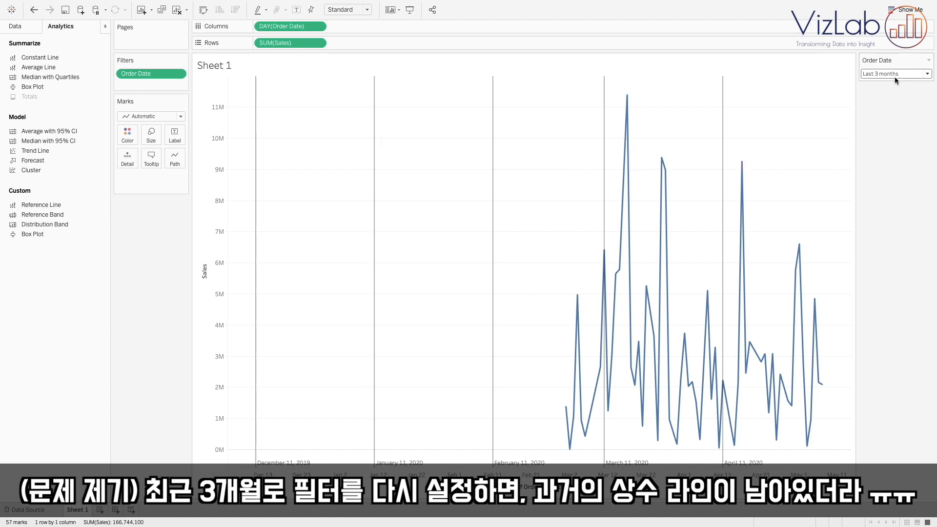
right_click(255, 97)
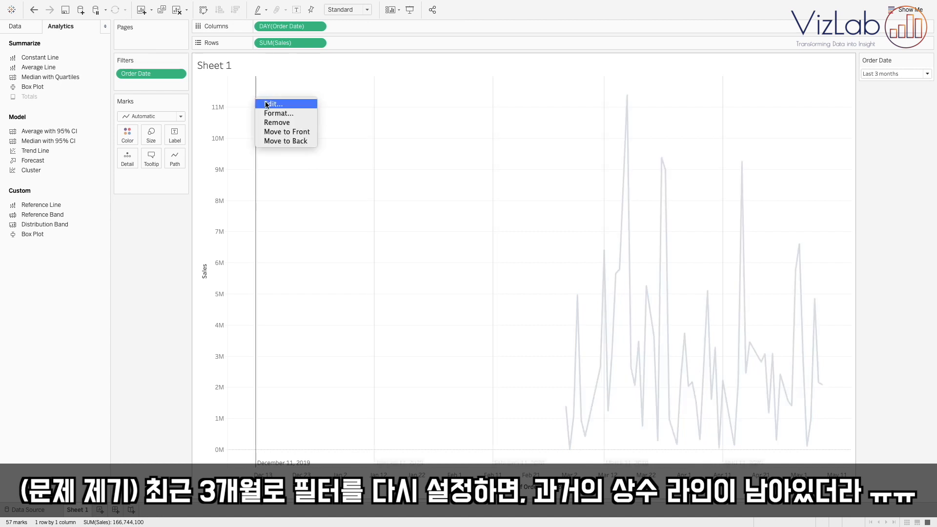
left_click(788, 191)
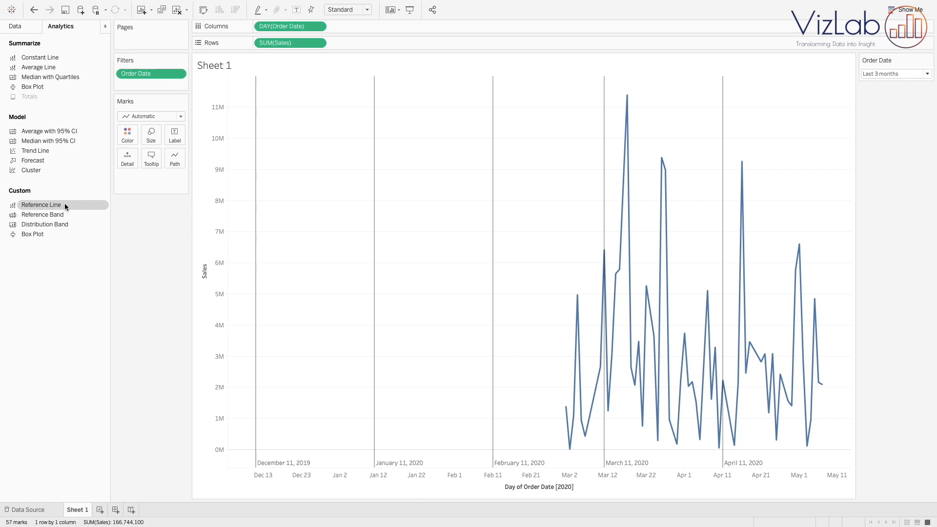
Duplicate Sheet 1 and remove all five constant lines from the copy's chart
right_click(89, 512)
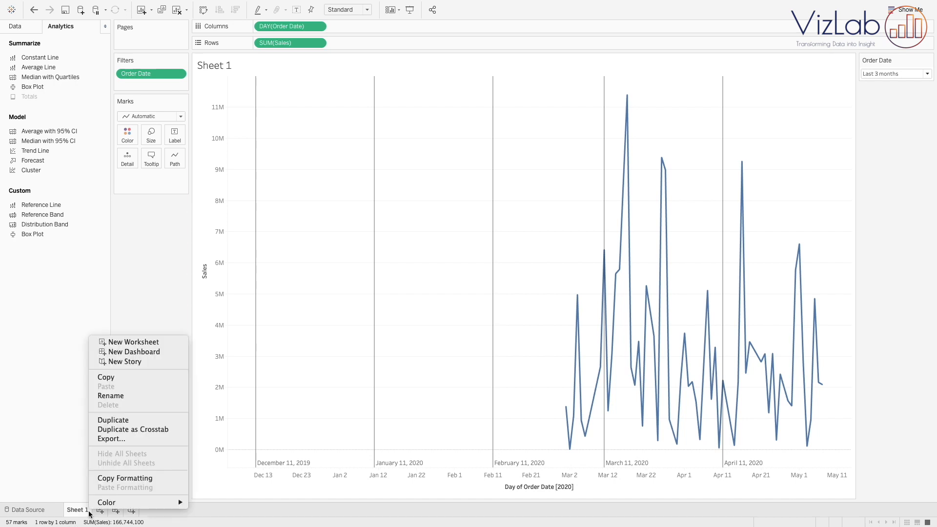
left_click(126, 420)
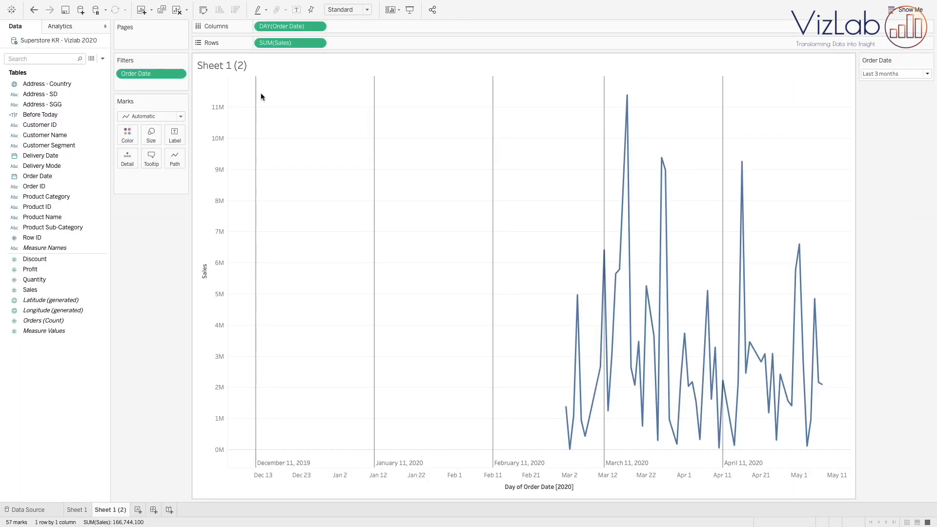
right_click(255, 96)
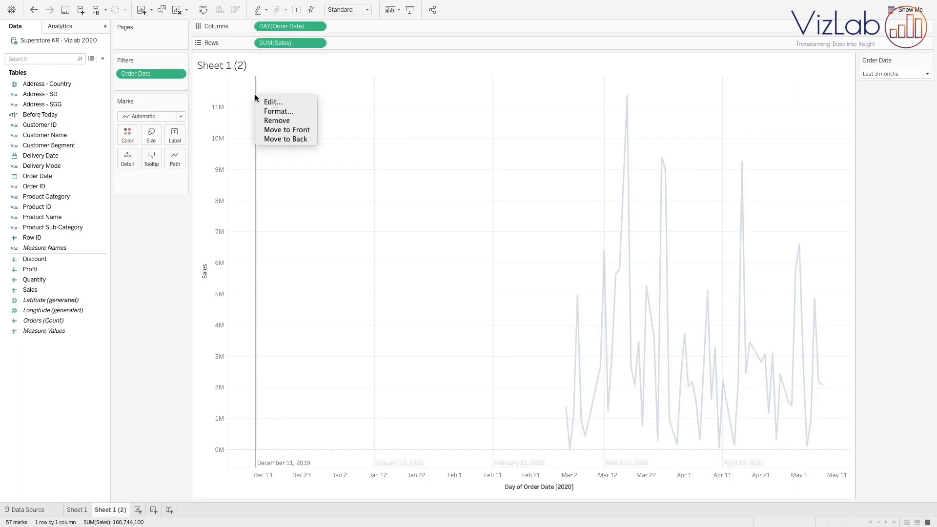
left_click(287, 120)
right_click(406, 106)
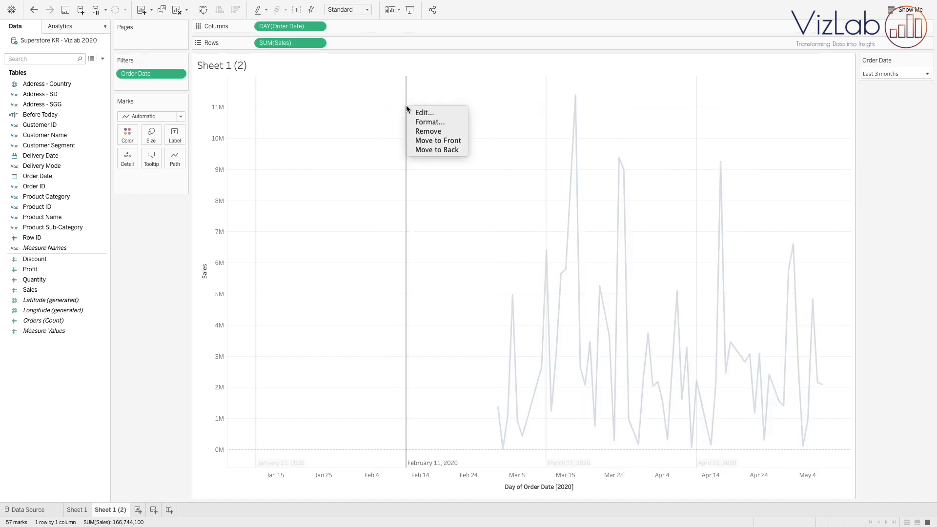
left_click(423, 128)
right_click(258, 100)
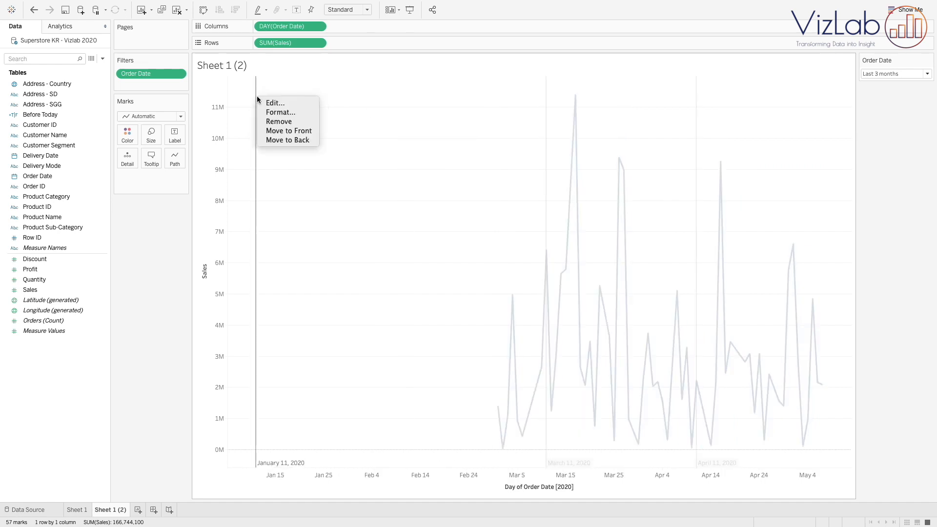
left_click(287, 121)
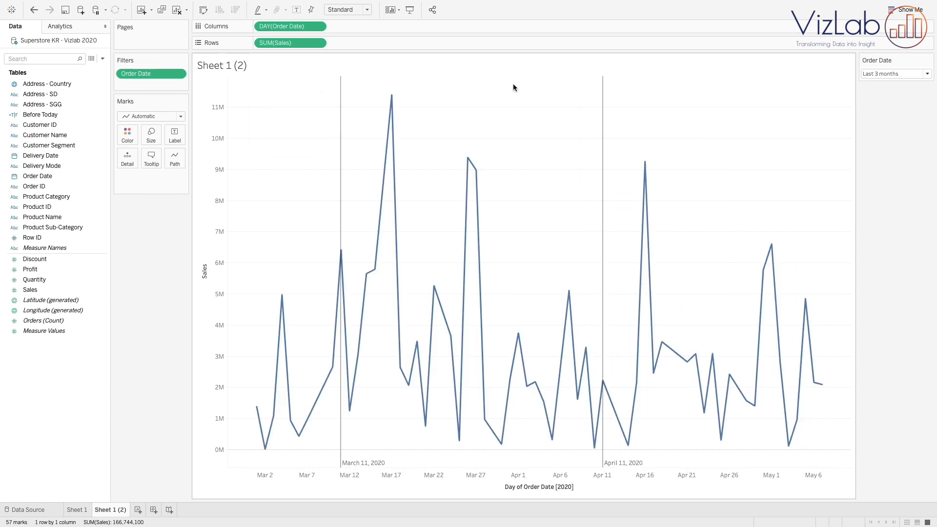
right_click(341, 90)
left_click(356, 117)
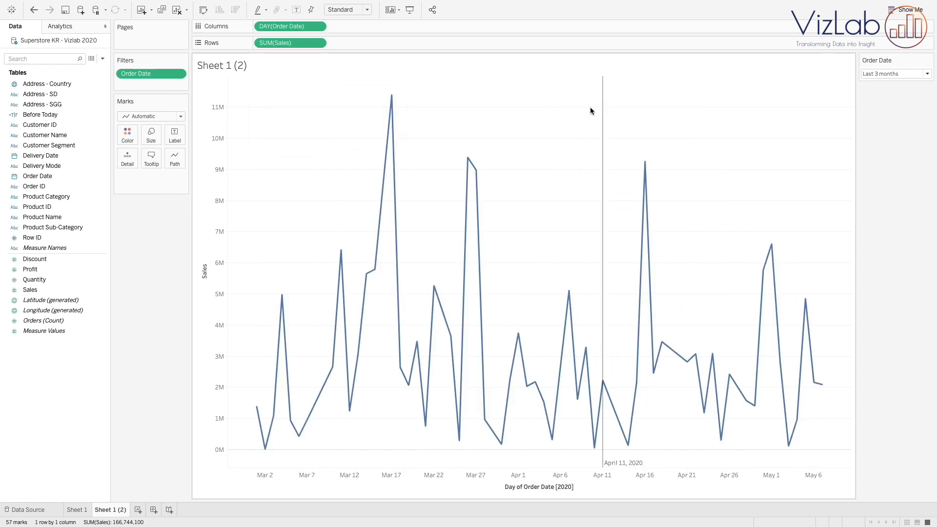
right_click(602, 107)
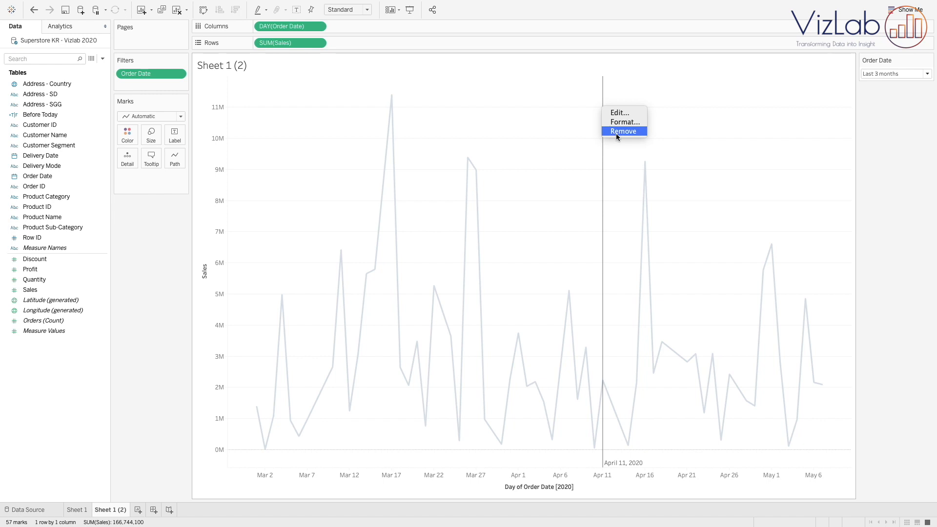
left_click(616, 132)
Set the Order Date filter on the duplicated sheet to the last 6 months
left_click(889, 73)
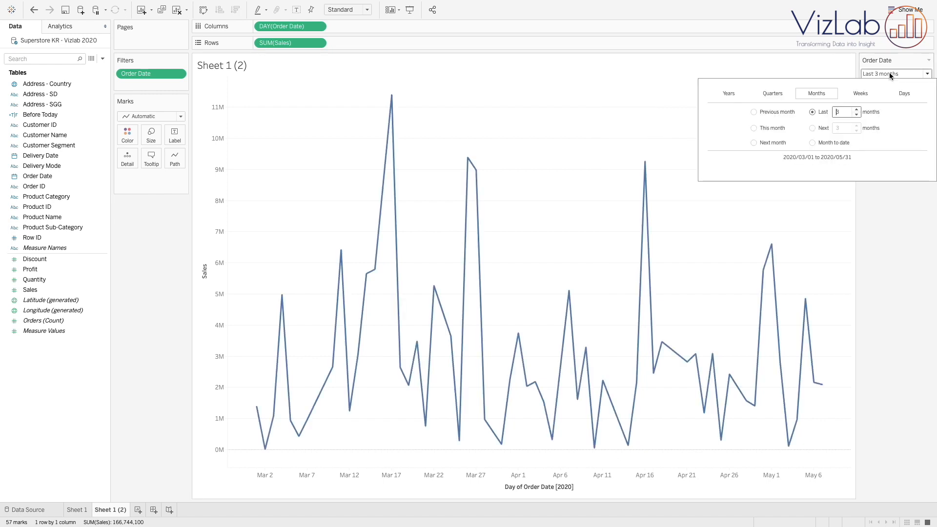
left_click(856, 110)
left_click(856, 110)
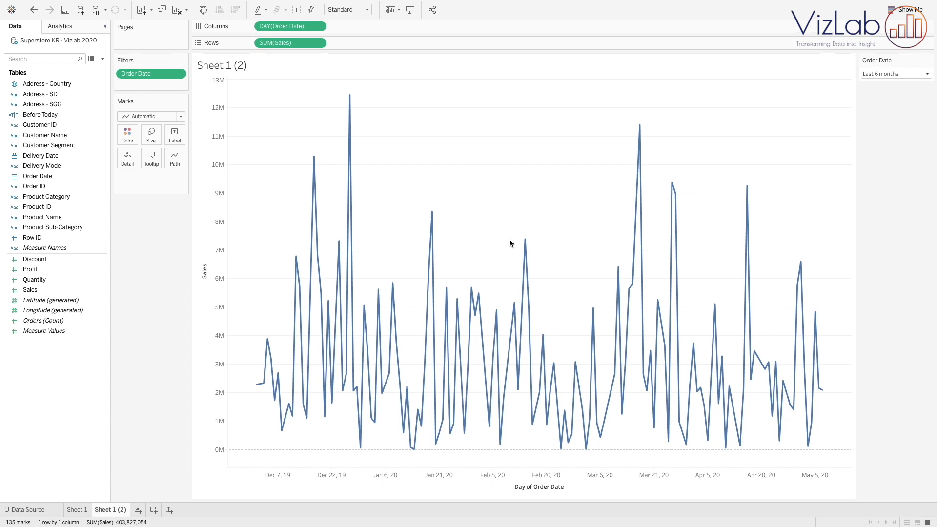
Create a calculated field, enlarge the formula text and begin the formula with "IIF ("
left_click(103, 59)
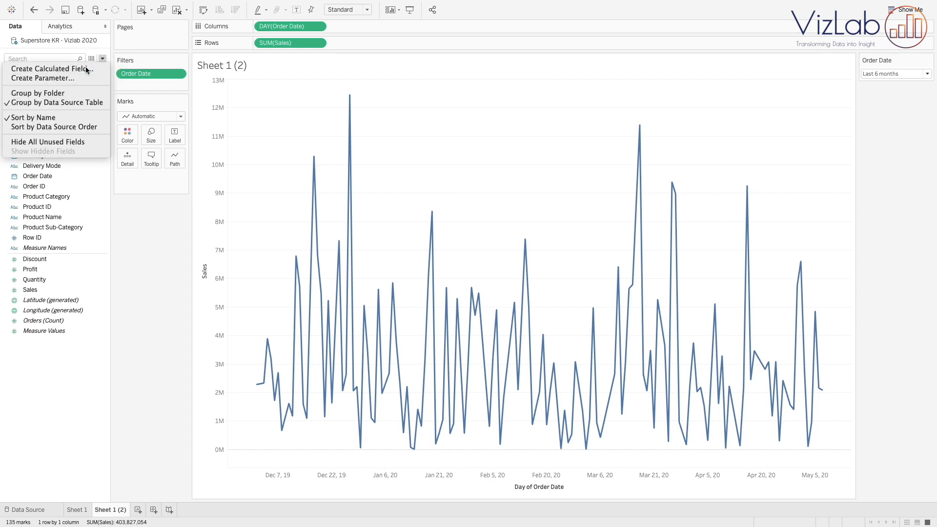
left_click(86, 67)
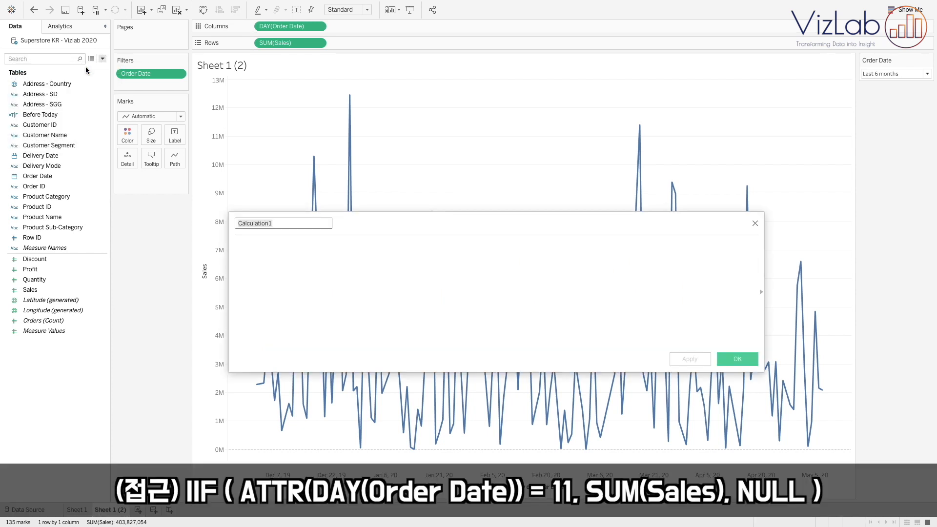
left_click(283, 256)
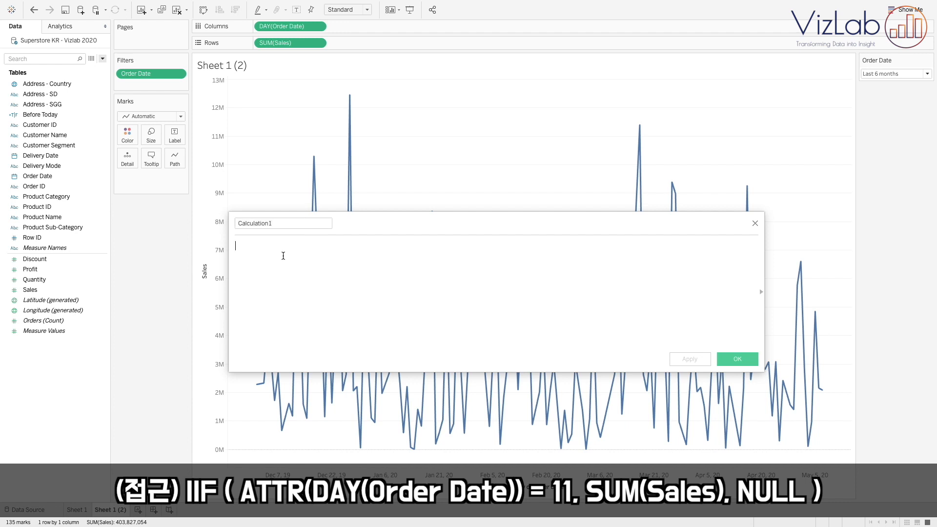
type("IF")
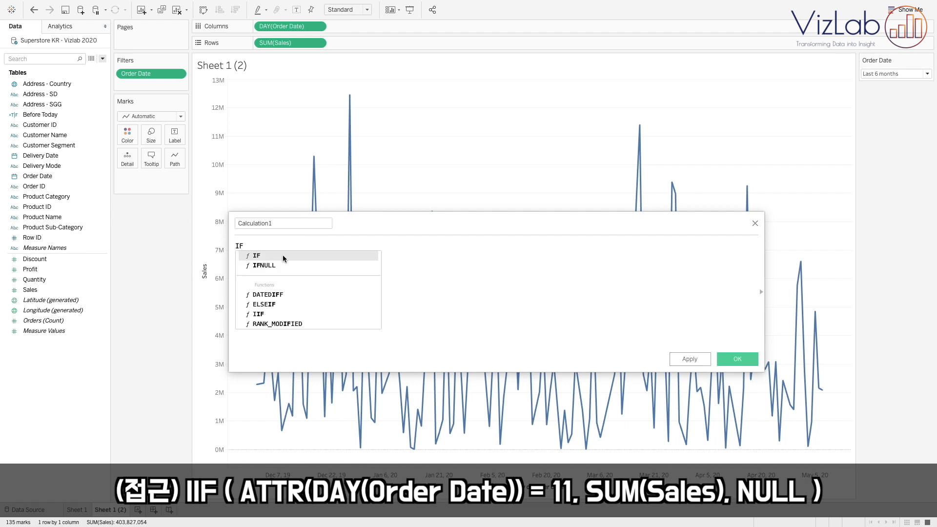
key("super+plus")
key("super+plus")
key("super+plus")
key("super+plus")
key("super+plus")
key("super+plus")
key("Left")
type("I")
key("Right")
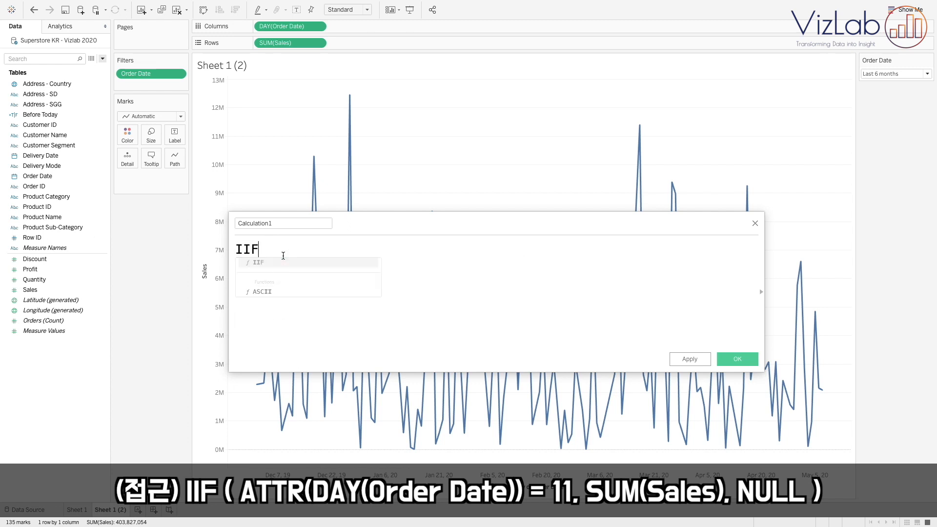
type("(")
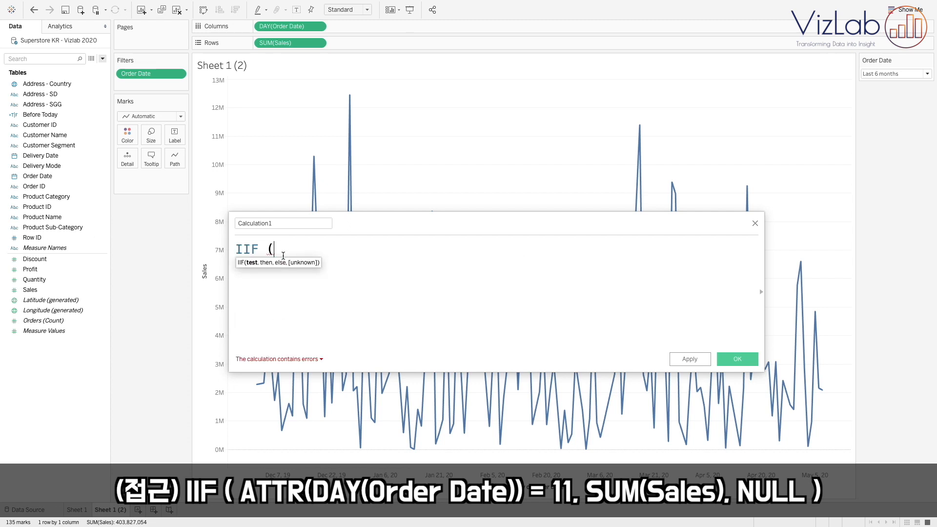
Enter DAY([Order Date]) = 11 as the test condition of the IIF formula
type("DAY(*")
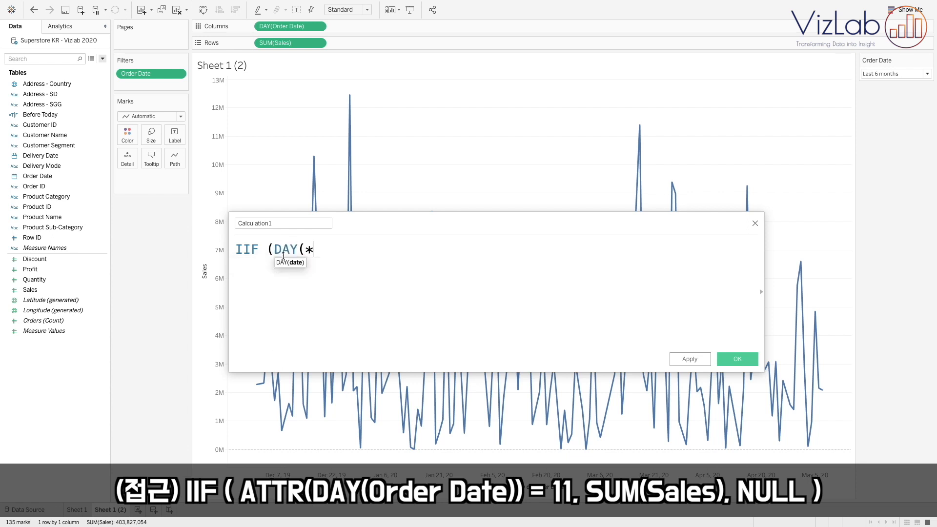
key("BackSpace")
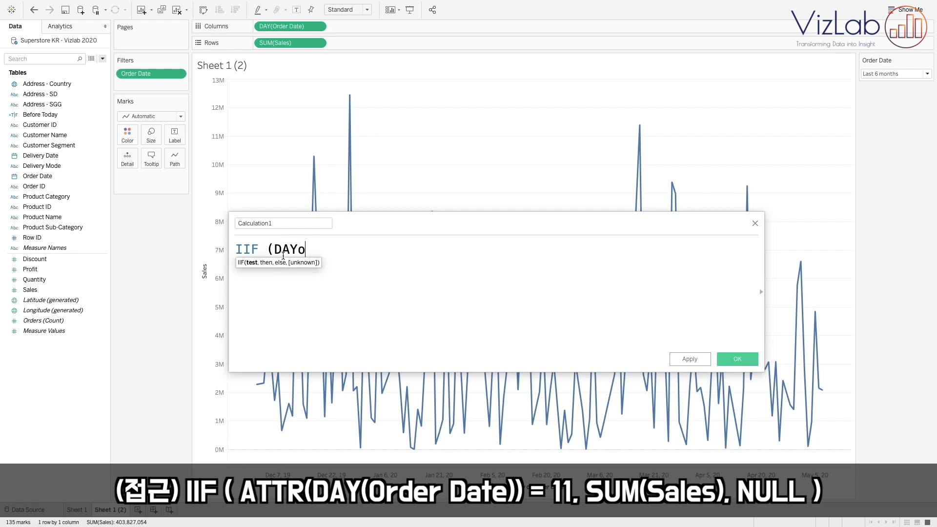
key("BackSpace")
type("(order")
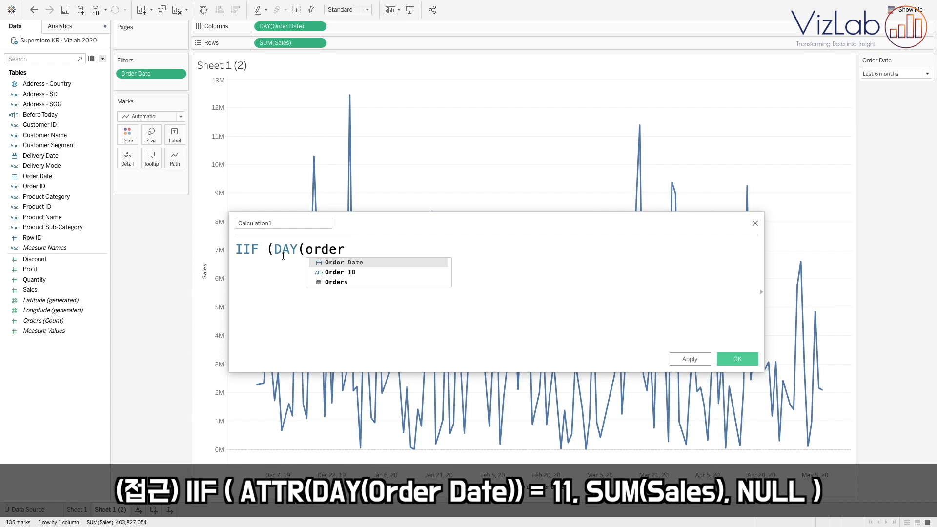
key("Return")
type(") =")
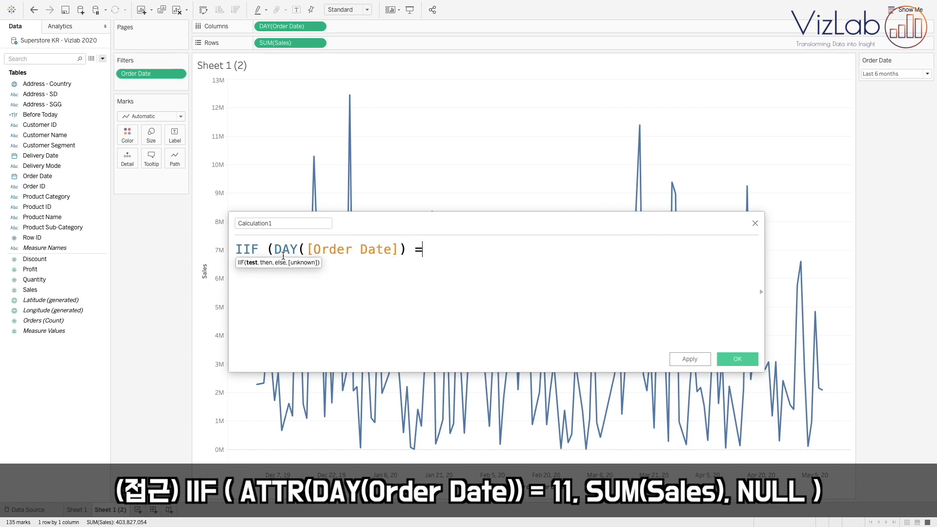
type(" 11,")
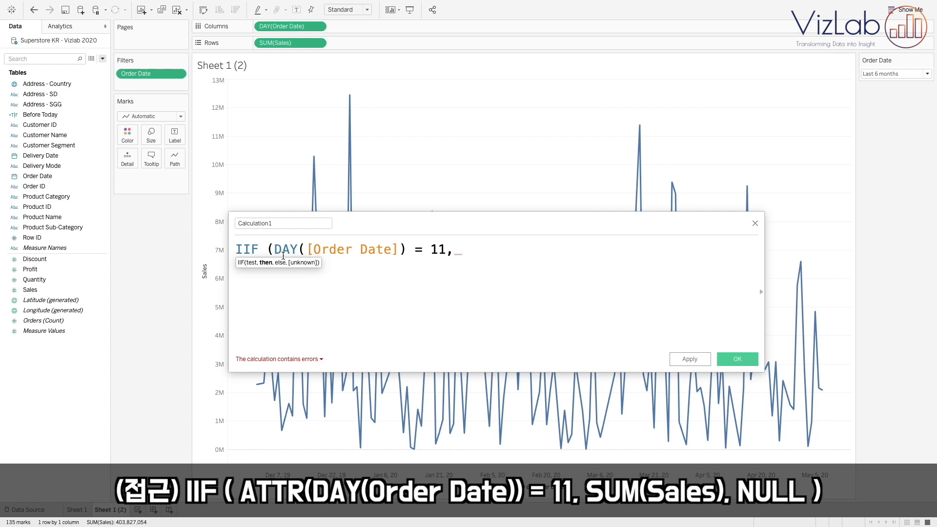
Complete the IIF formula with SUM([Sales]) and NULL as its results, and remove the space after IIF
type(" SUM(salw")
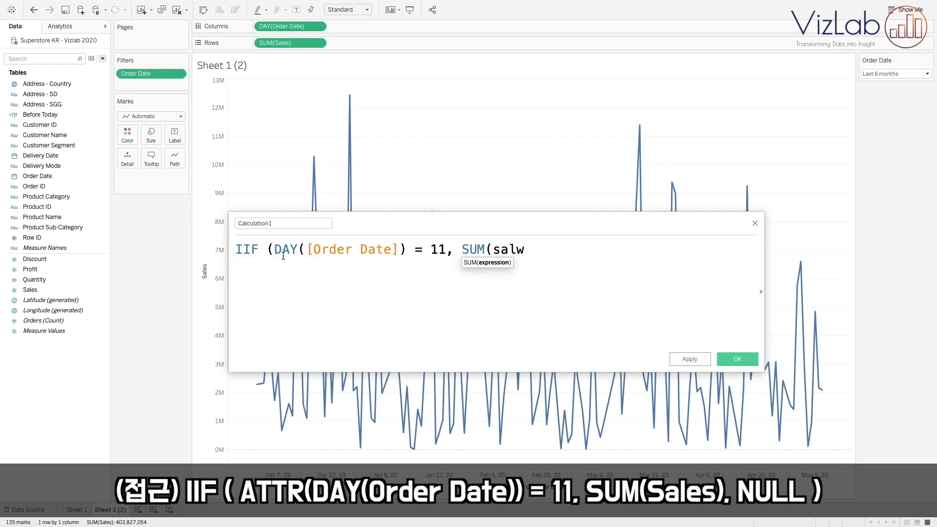
key("Return")
type("), ")
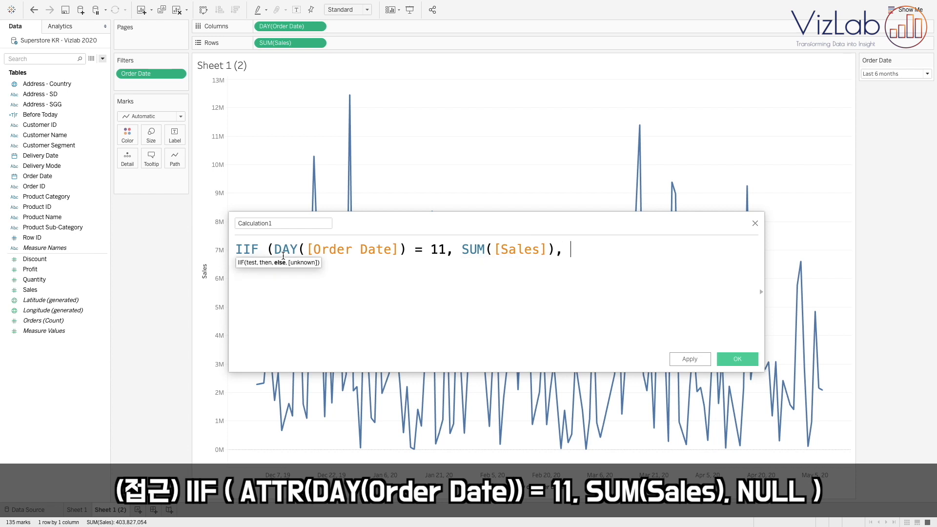
type("NULL")
key("Return")
type(")")
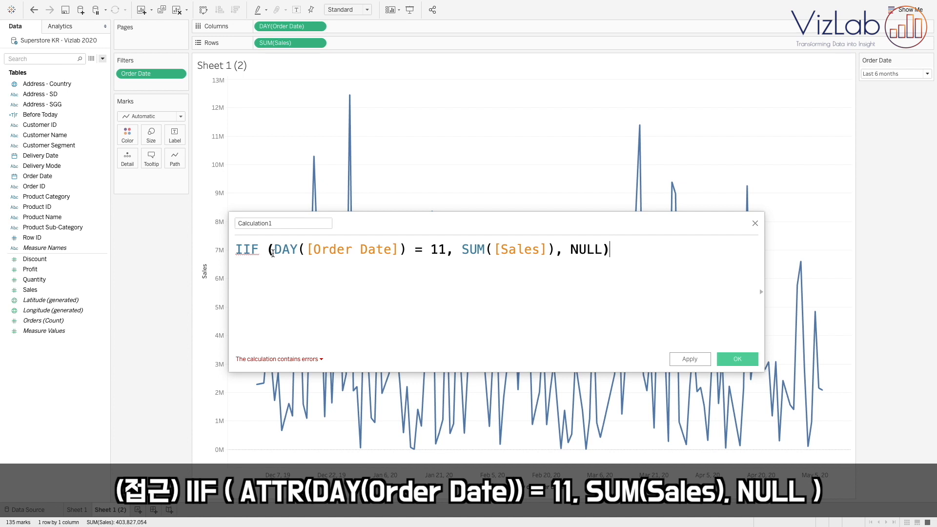
left_click(269, 253)
key("BackSpace")
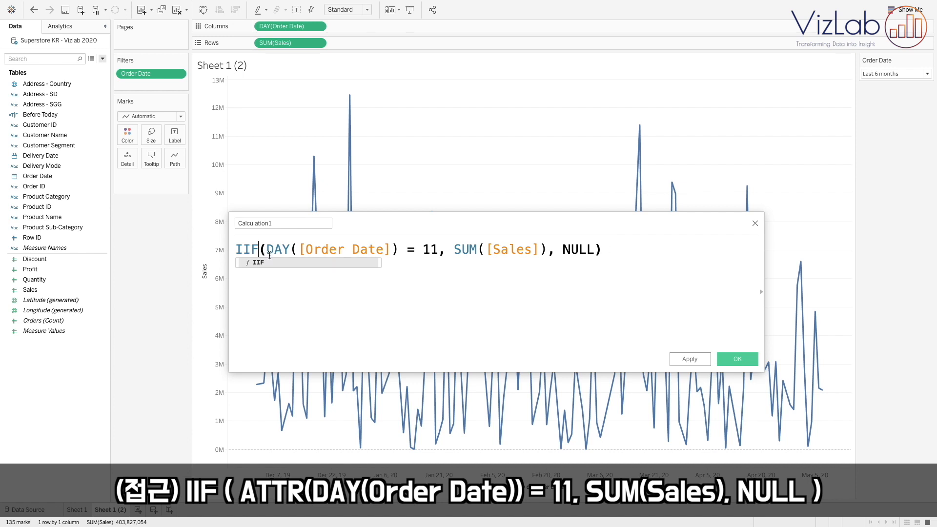
left_click(524, 249)
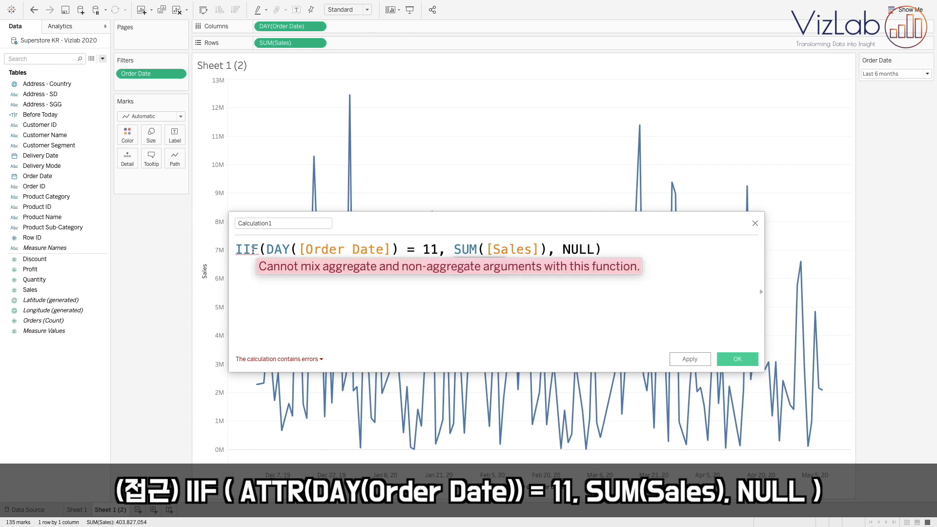
mouse_move(253, 251)
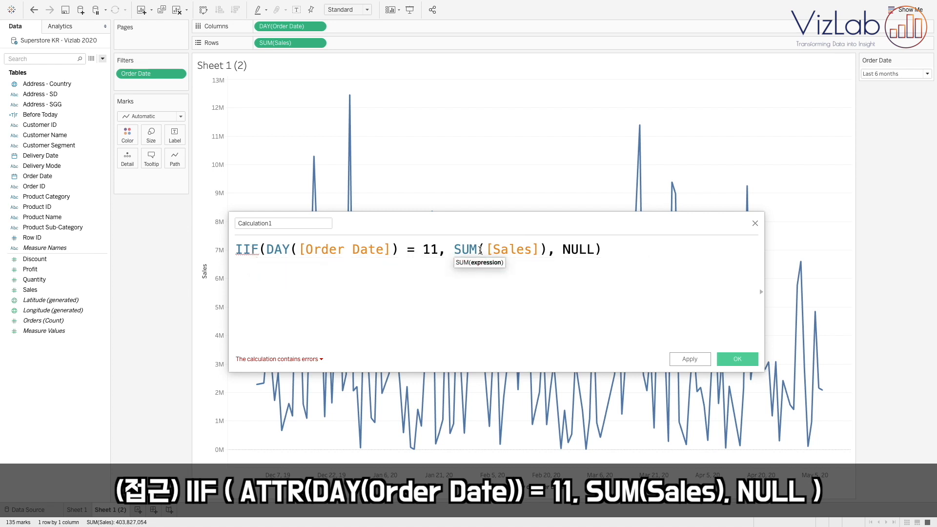
Wrap DAY([Order Date]) in ATTR( ) within the formula and apply the calculation
left_click(270, 251)
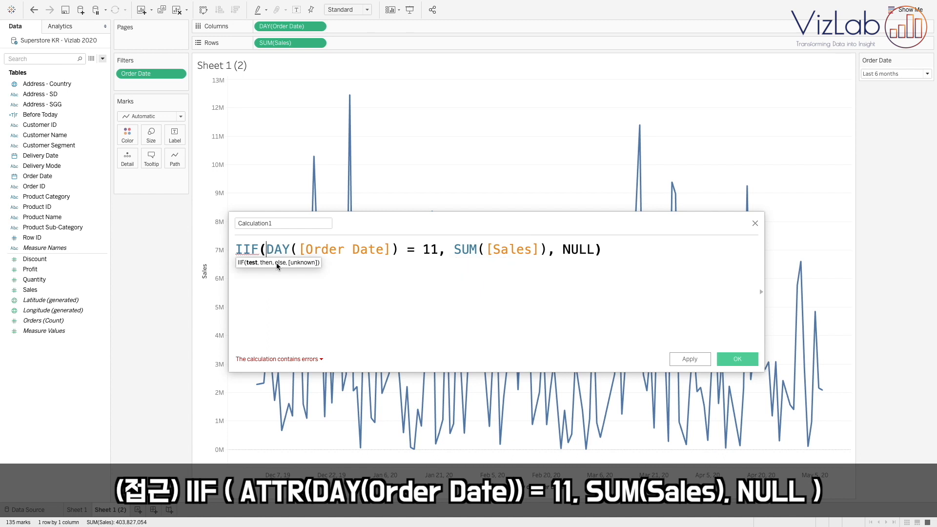
type("ATTR(")
key("Right")
key("Right")
key("Right")
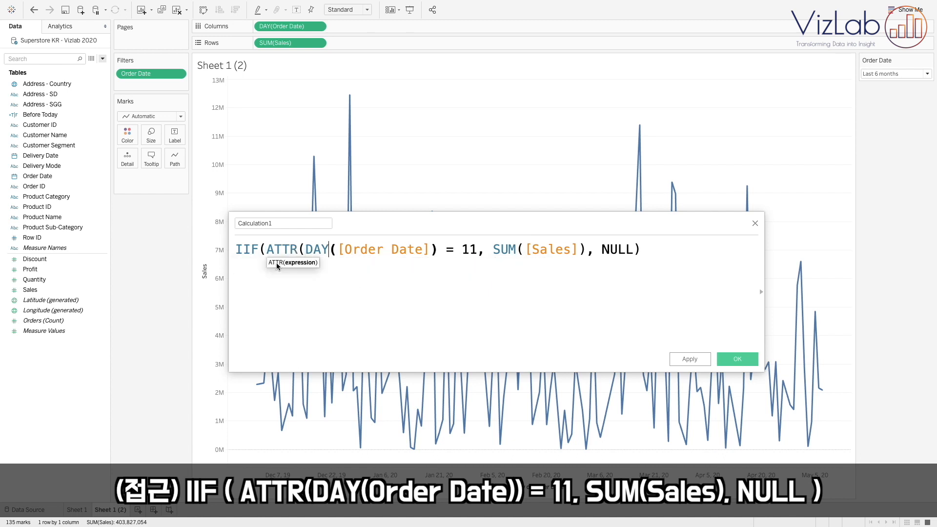
key("Right")
key("Right")
key("Right")
key("Right")
key("Right")
key("Right")
key("Right")
key("Right")
key("Right")
key("Right")
key("Right")
key("Right")
key("Right")
type(")")
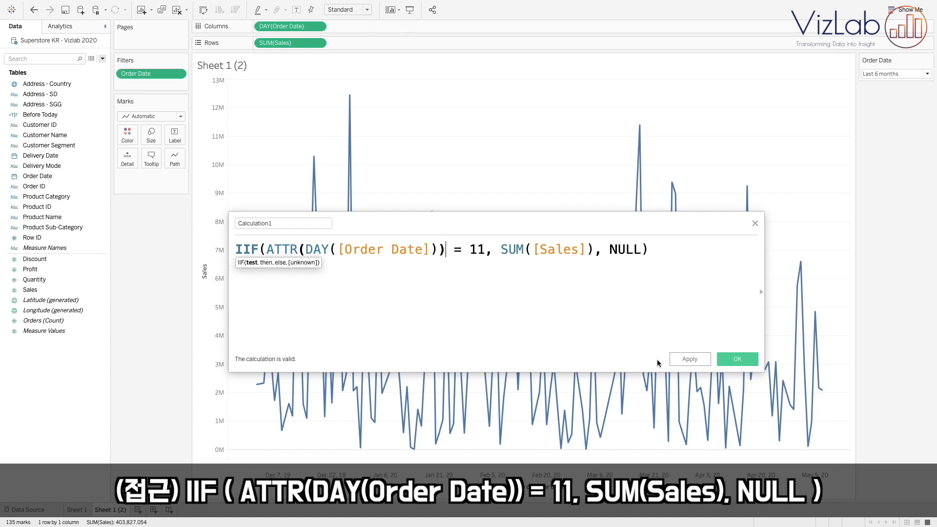
left_click(681, 358)
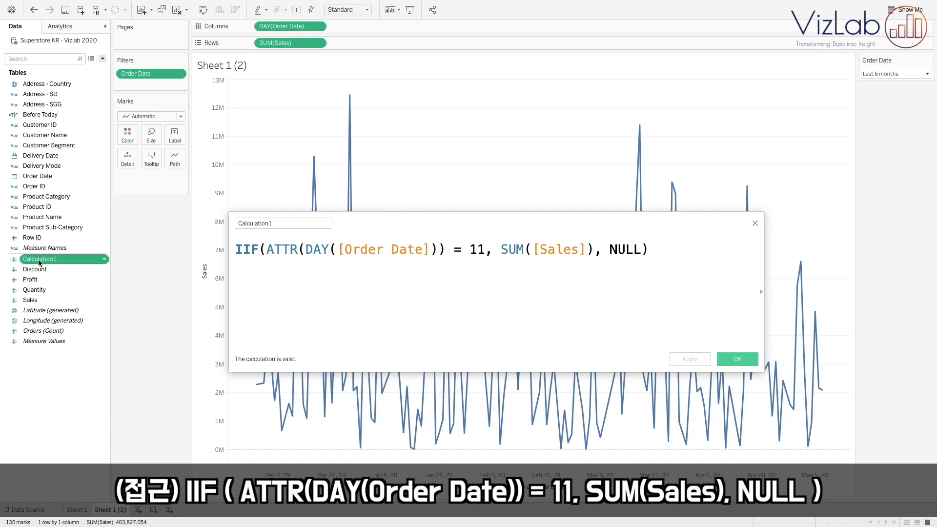
Add Calculation1 to Rows after SUM(Sales) and set its mark type to Bar
left_click_drag(43, 259, 367, 44)
left_click_drag(458, 218, 462, 75)
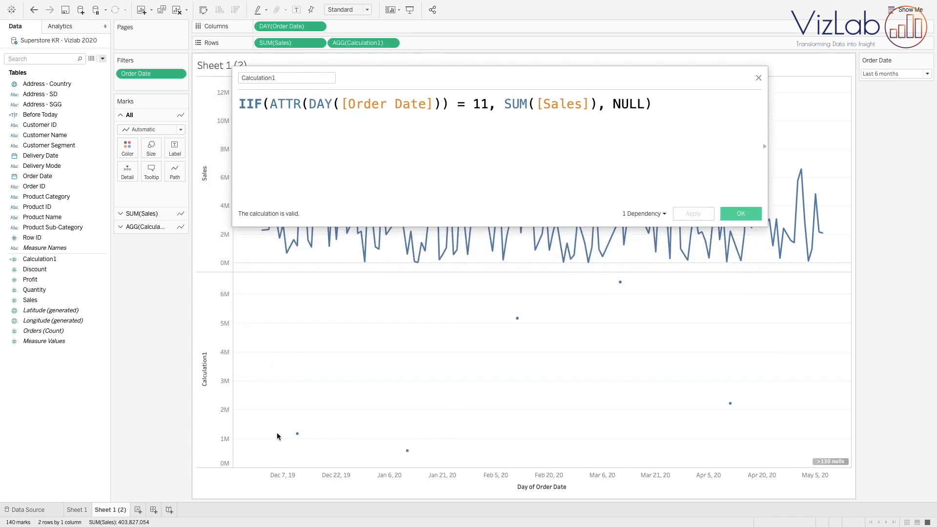
left_click(141, 227)
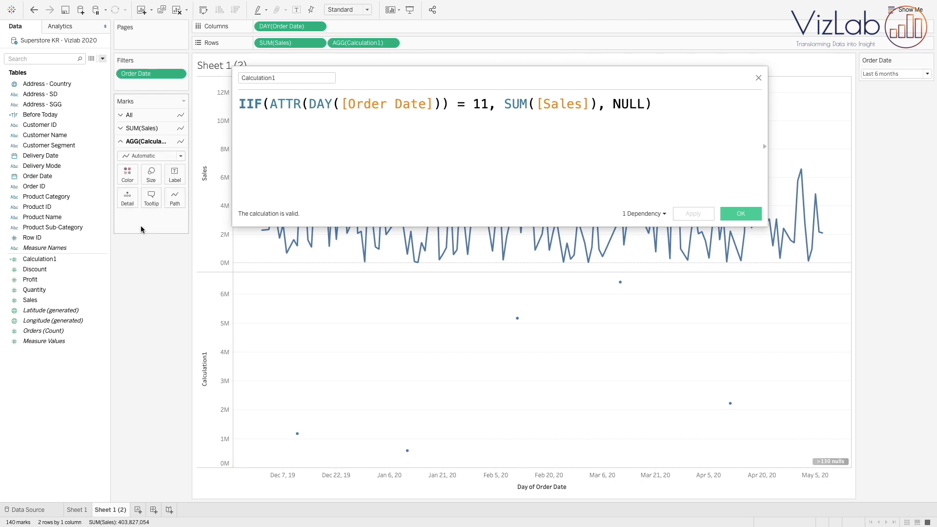
left_click(150, 155)
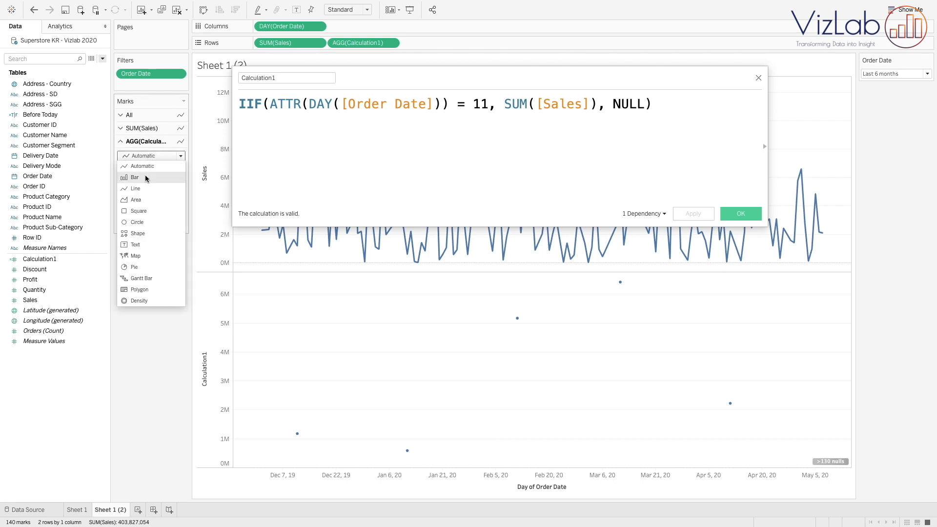
left_click(144, 177)
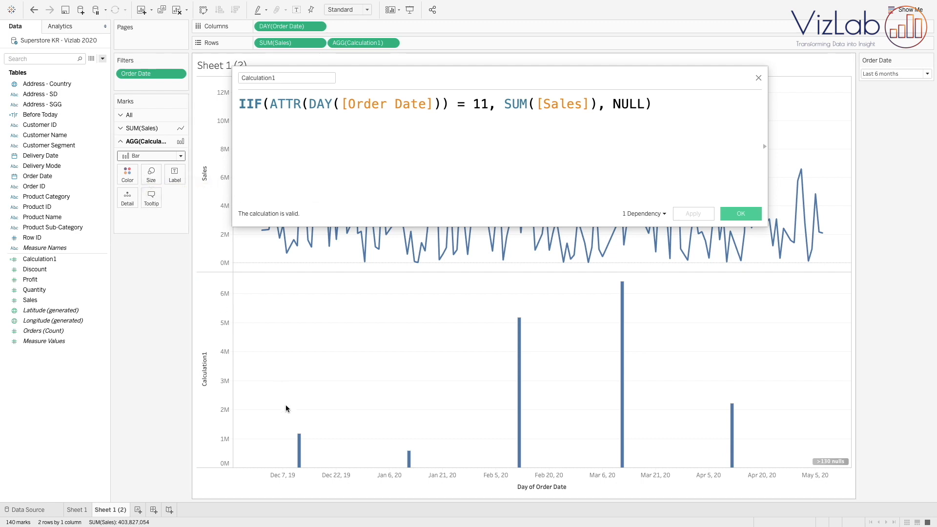
mouse_move(303, 440)
mouse_move(520, 372)
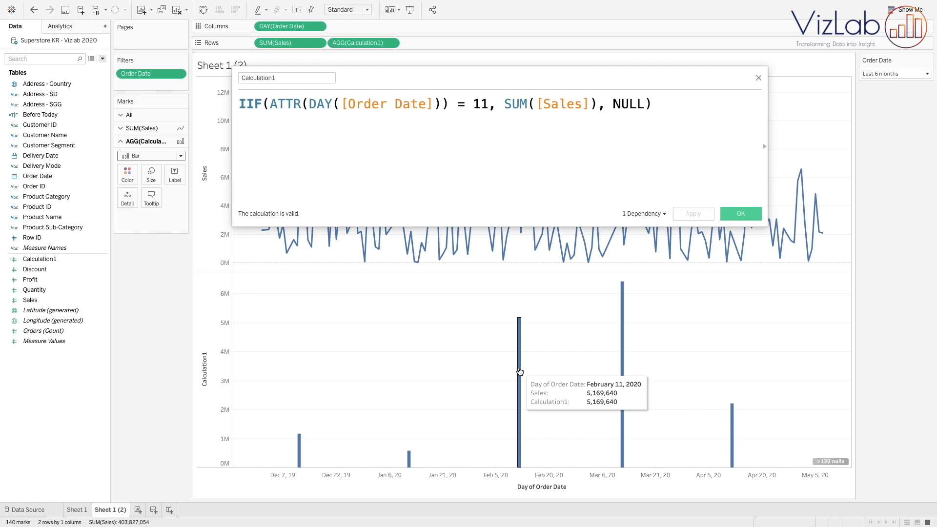
mouse_move(626, 286)
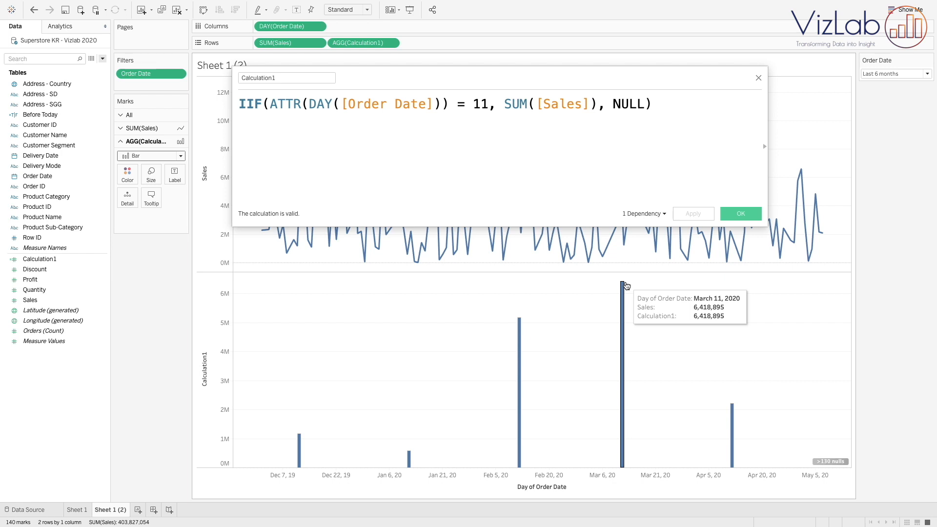
Wrap SUM([Sales]) in WINDOW_MAX( ) within the Calculation1 formula
left_click(505, 105)
type("SIN")
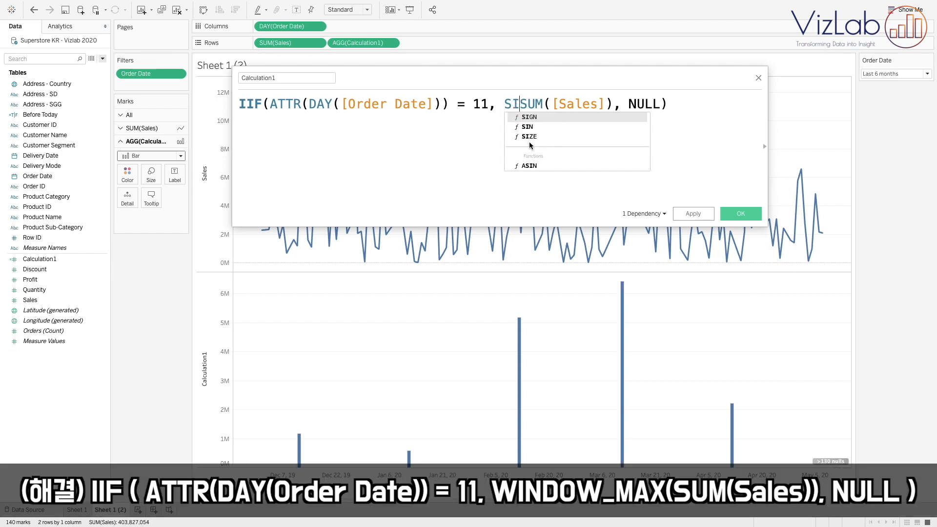
key("BackSpace")
key("BackSpace")
key("BackSpace")
type("ㄴ")
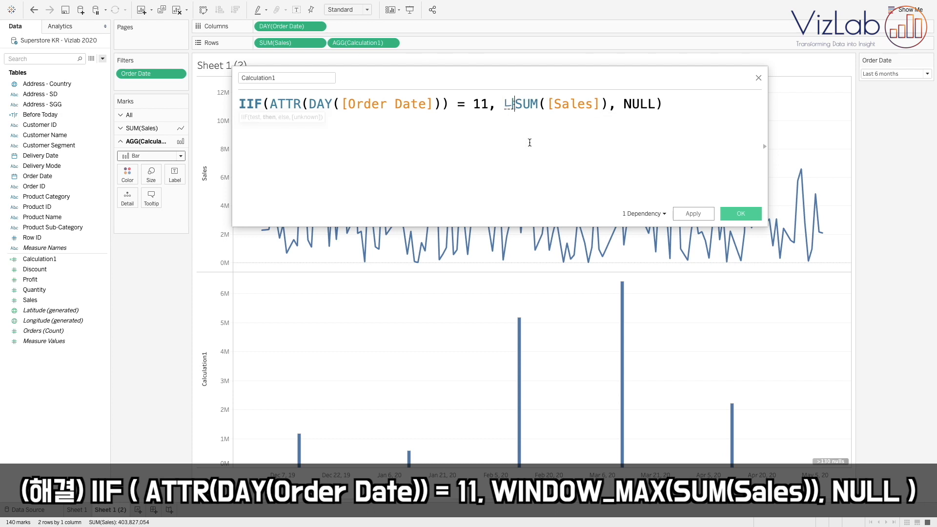
key("BackSpace")
type("SOI")
key("BackSpace")
key("BackSpace")
key("BackSpace")
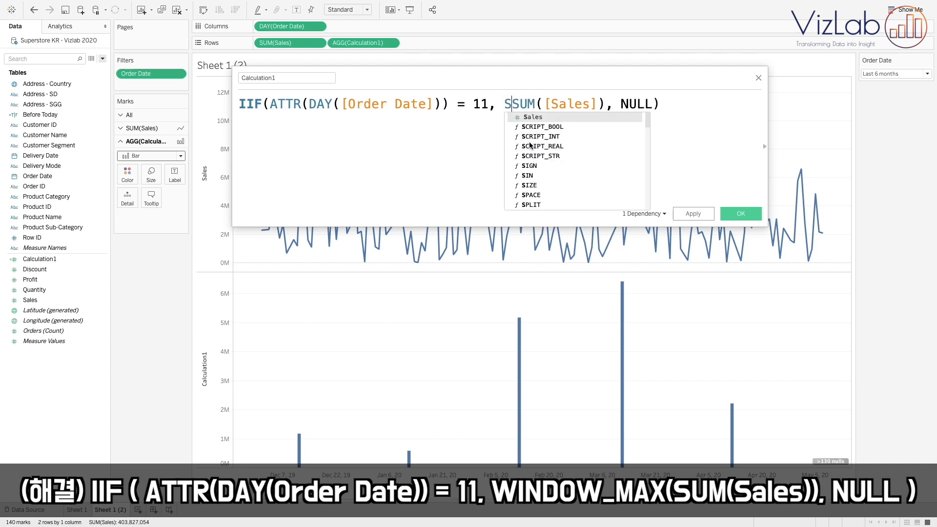
type("WINDOW")
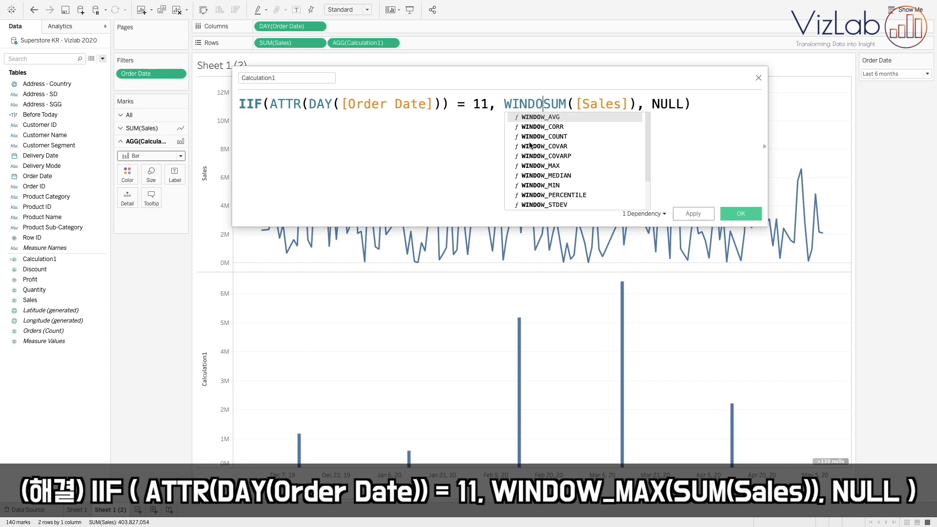
type("_MAX(SUM([Sales]")
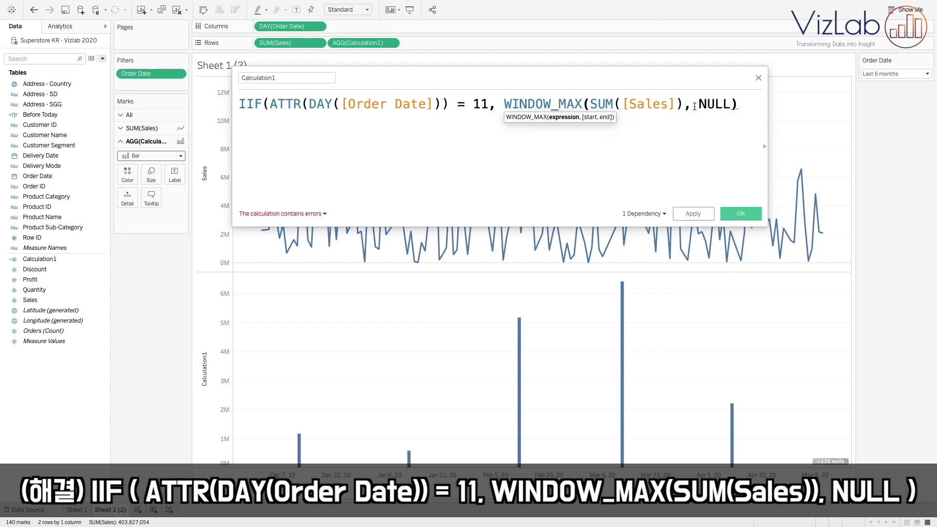
type(")")
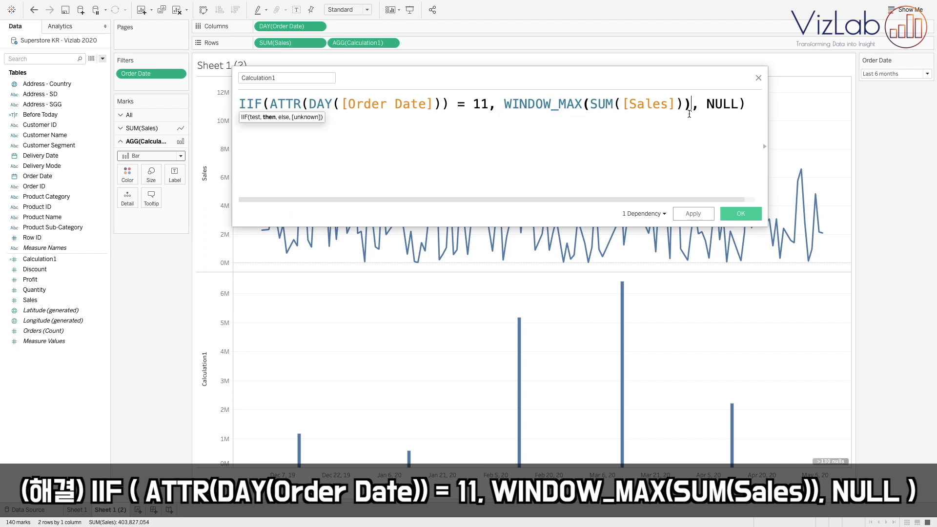
Apply the revised Calculation1 formula, compare its bars with the highest sales peak, and close the calculation editor
left_click_drag(508, 80, 505, 321)
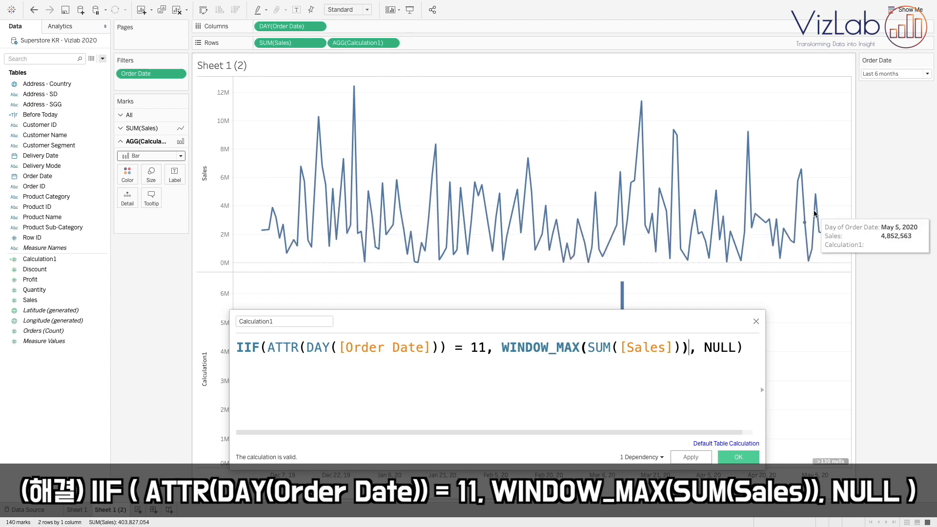
mouse_move(356, 88)
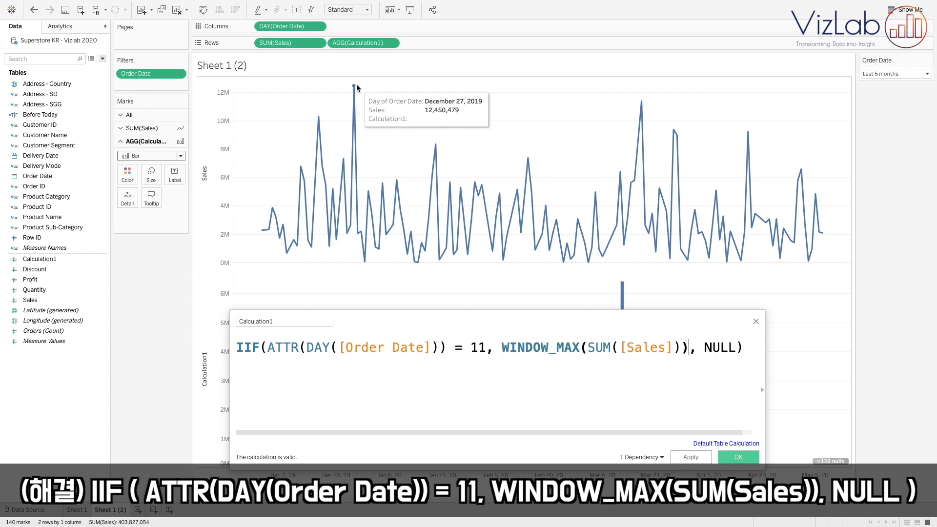
left_click_drag(523, 316, 640, 47)
left_click(806, 187)
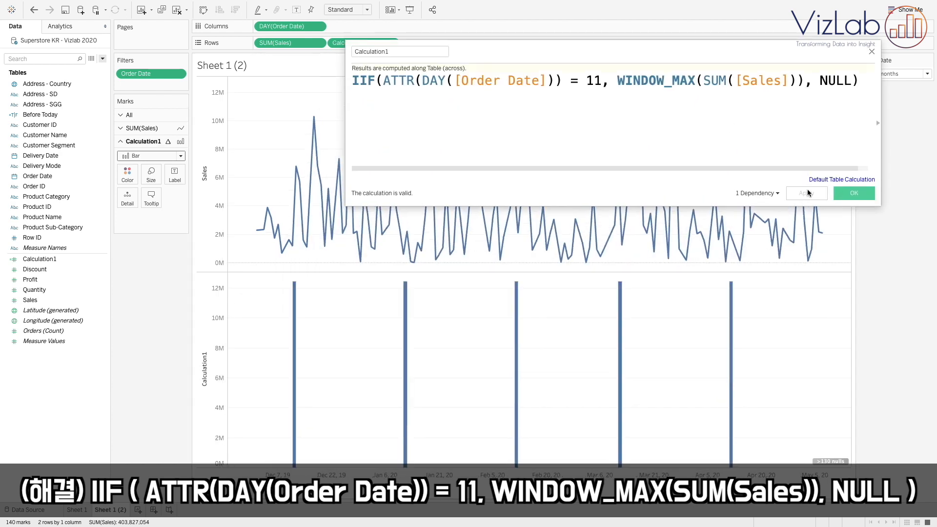
mouse_move(297, 292)
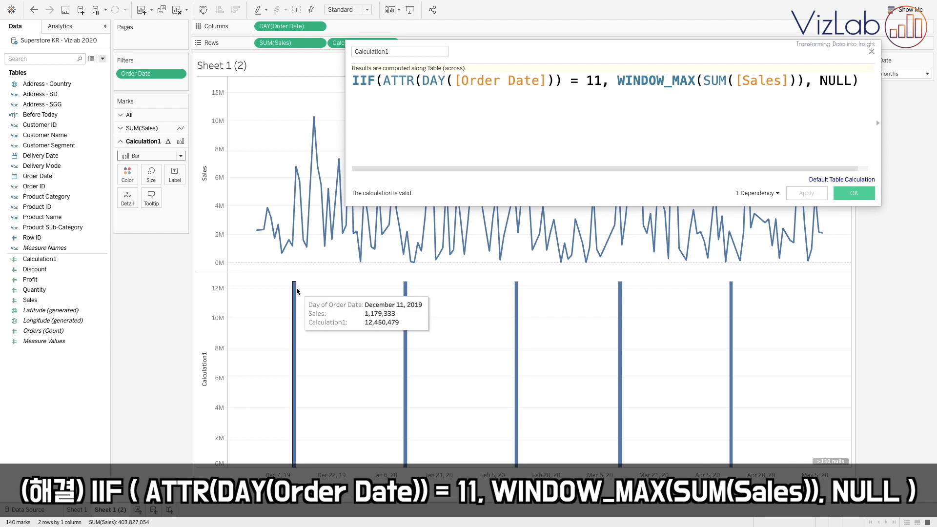
left_click_drag(493, 55, 711, 182)
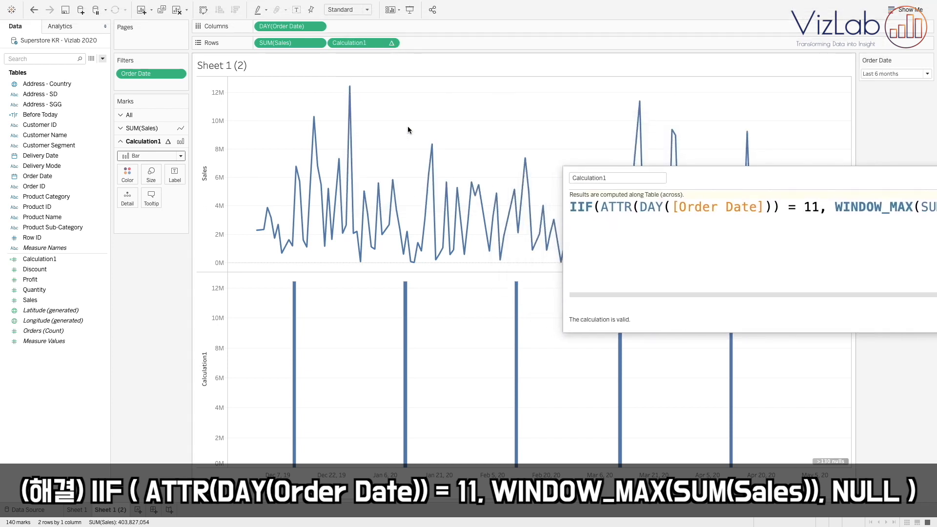
left_click_drag(713, 179, 635, 299)
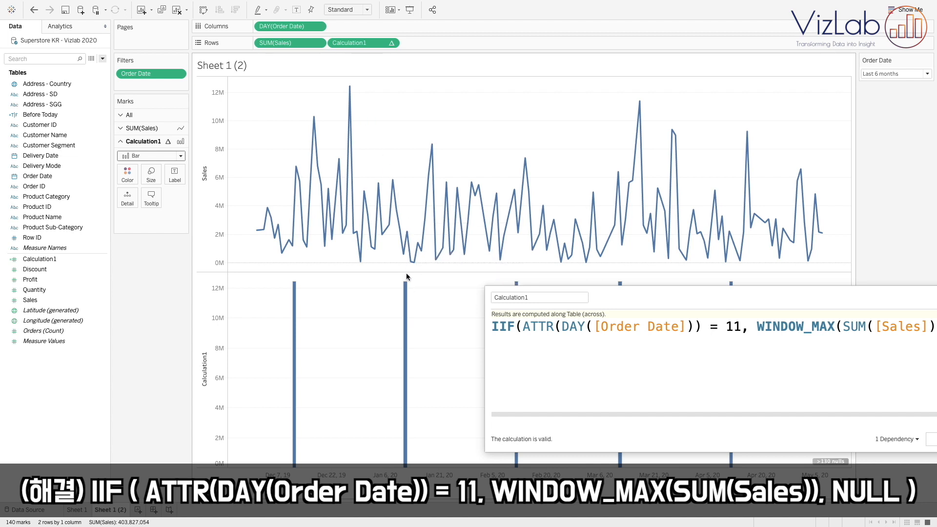
mouse_move(405, 282)
left_click_drag(645, 287, 481, 133)
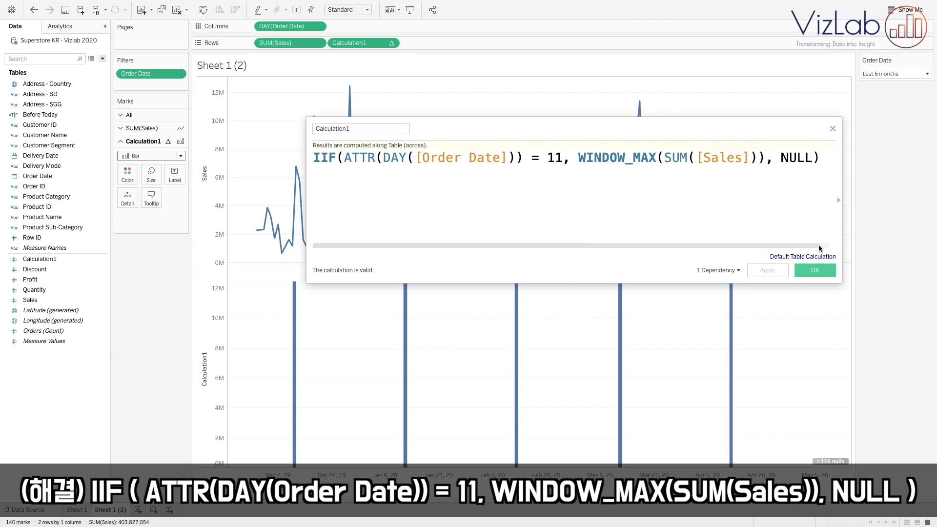
left_click(809, 271)
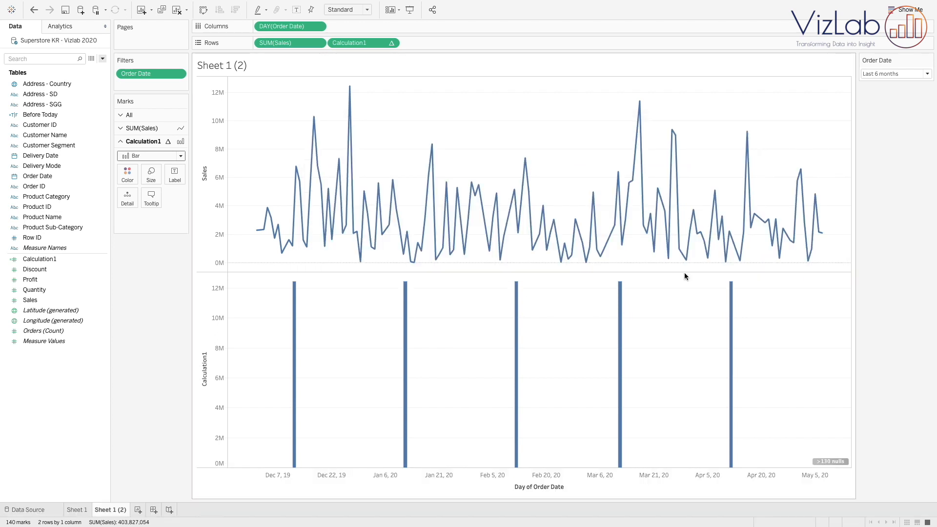
Switch the Calculation1 bar sizing to Manual and reduce the bars to their thinnest width
left_click(151, 175)
left_click(154, 197)
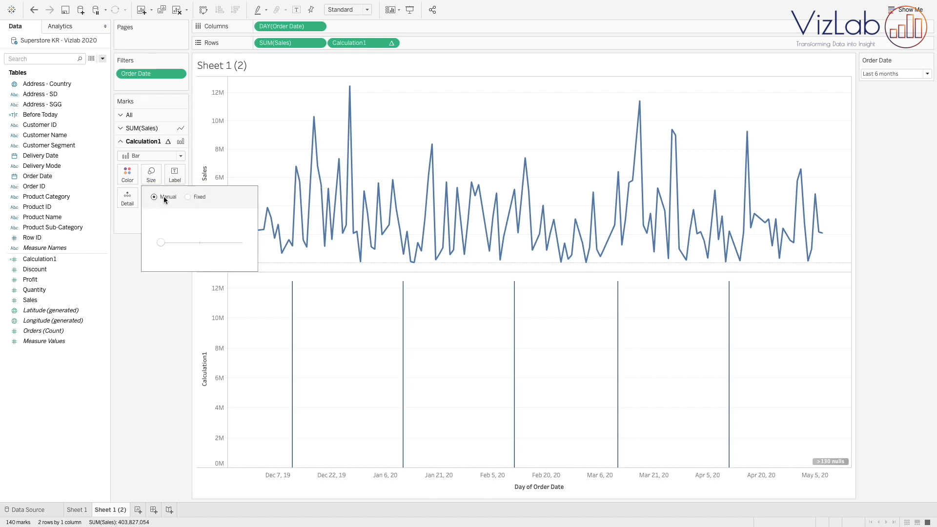
left_click_drag(161, 242, 89, 249)
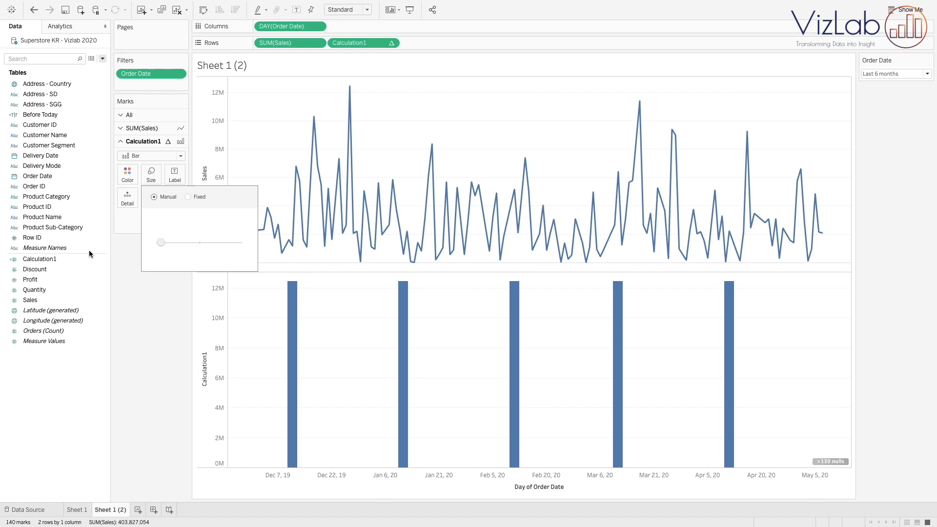
left_click(144, 318)
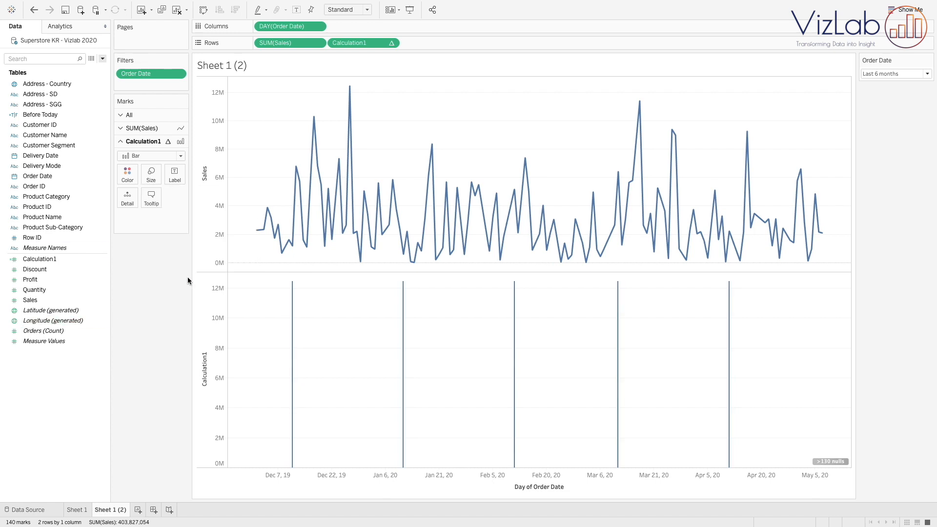
Combine Calculation1 and SUM(Sales) on a dual axis and synchronize the two axes
right_click(367, 44)
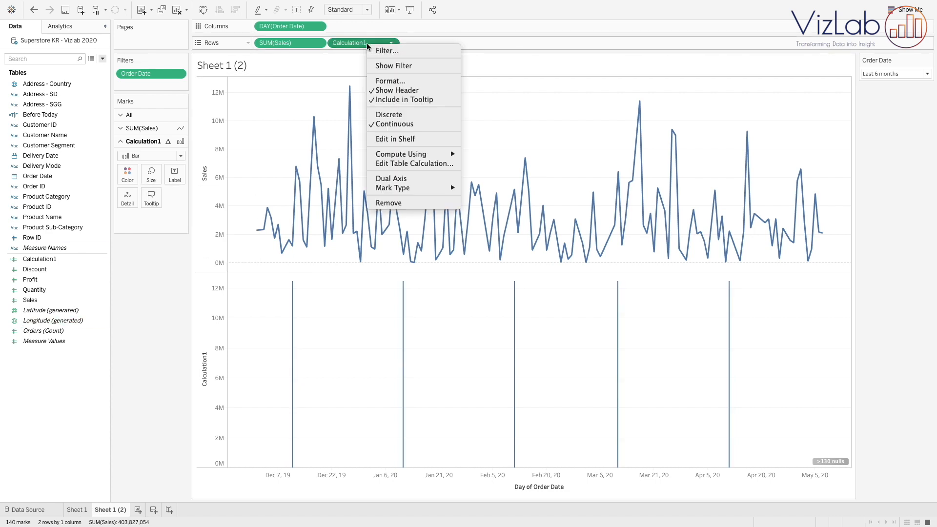
left_click(397, 179)
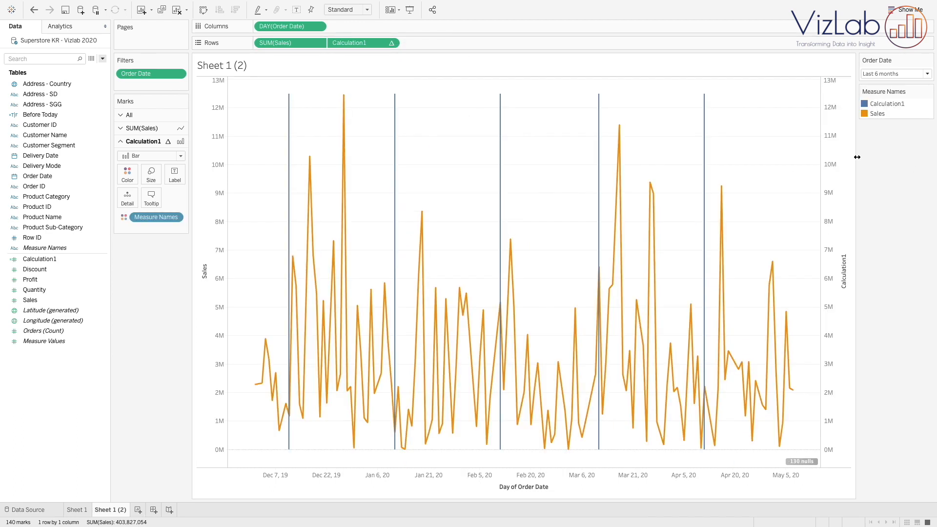
right_click(840, 159)
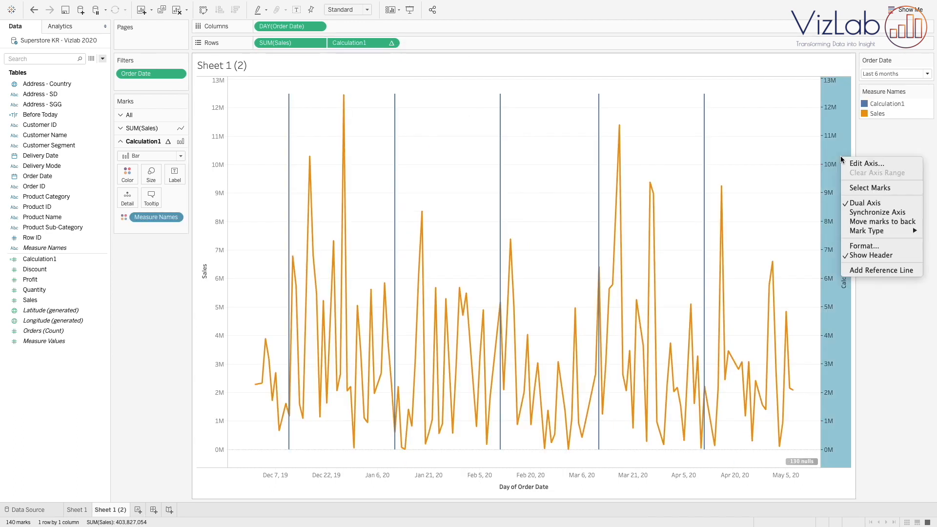
left_click(877, 212)
left_click(890, 177)
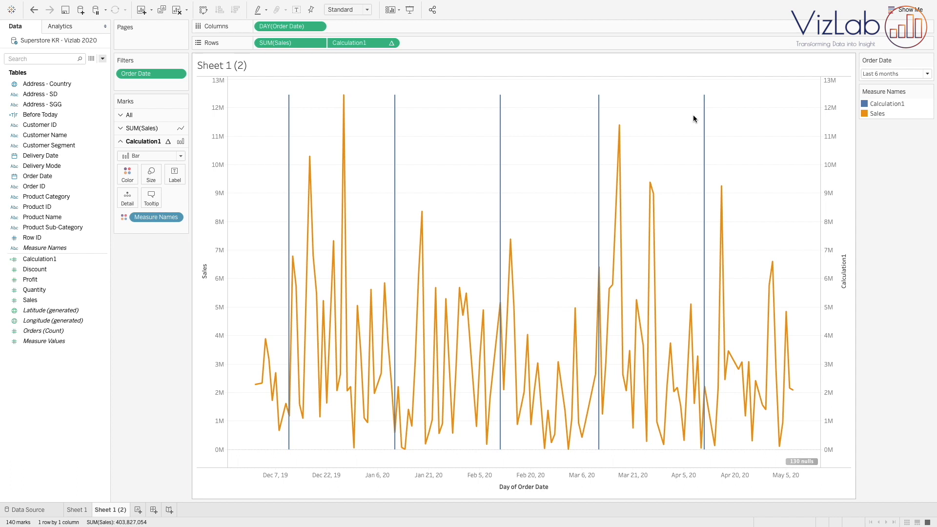
Shorten the Order Date filter range to the last 3 months
left_click(889, 75)
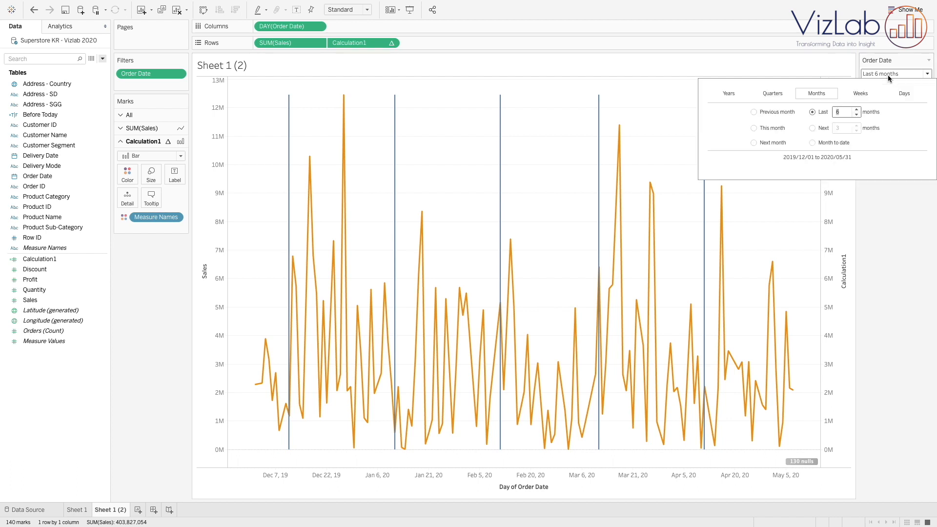
left_click(856, 116)
left_click(856, 117)
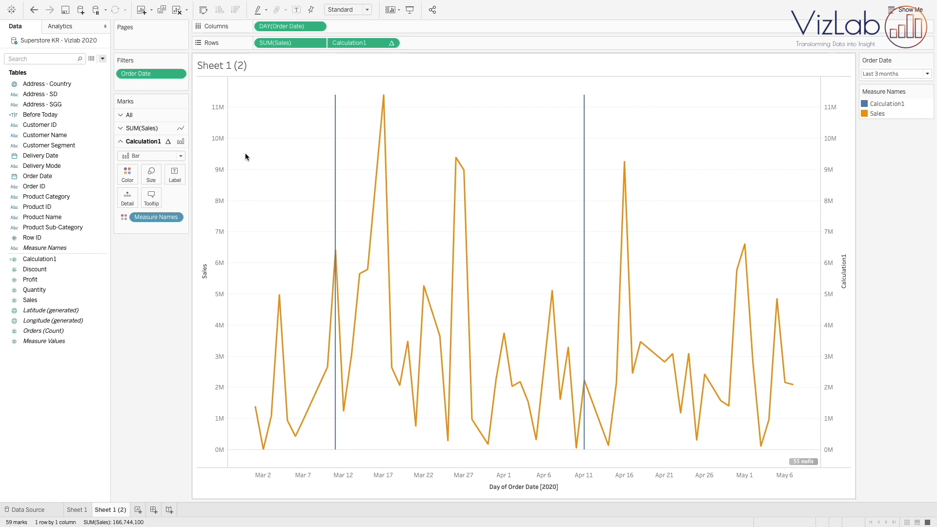
Recolor Calculation1 light gray using the Seattle Grays palette and apply the color change
mouse_move(335, 101)
double_click(887, 103)
left_click(559, 188)
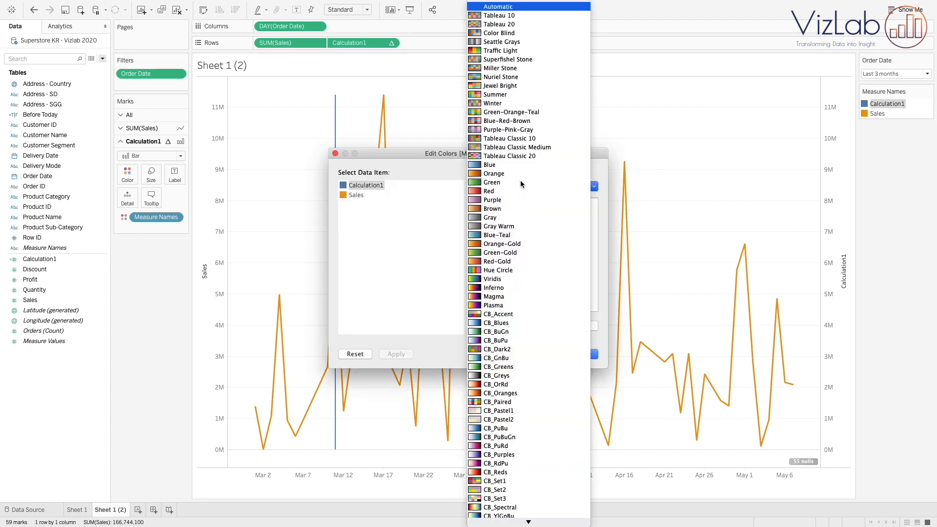
left_click(510, 41)
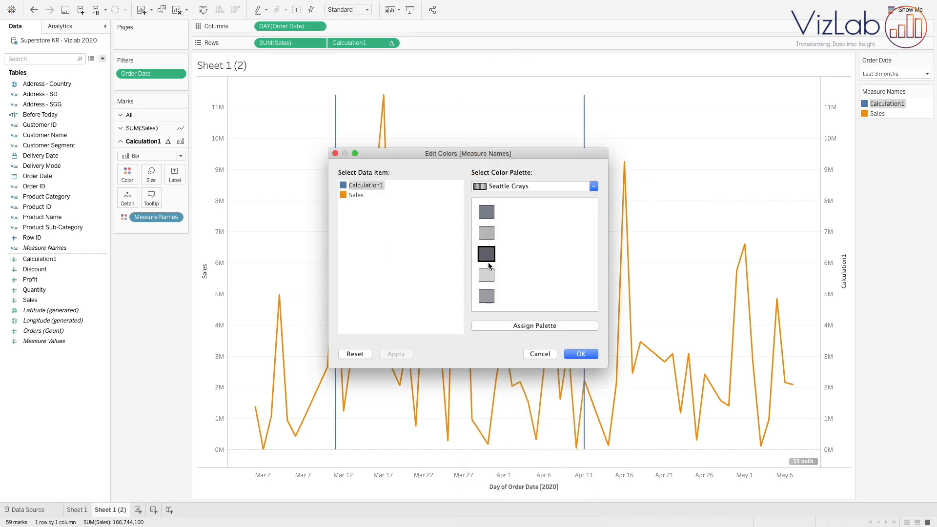
left_click(486, 275)
left_click(587, 354)
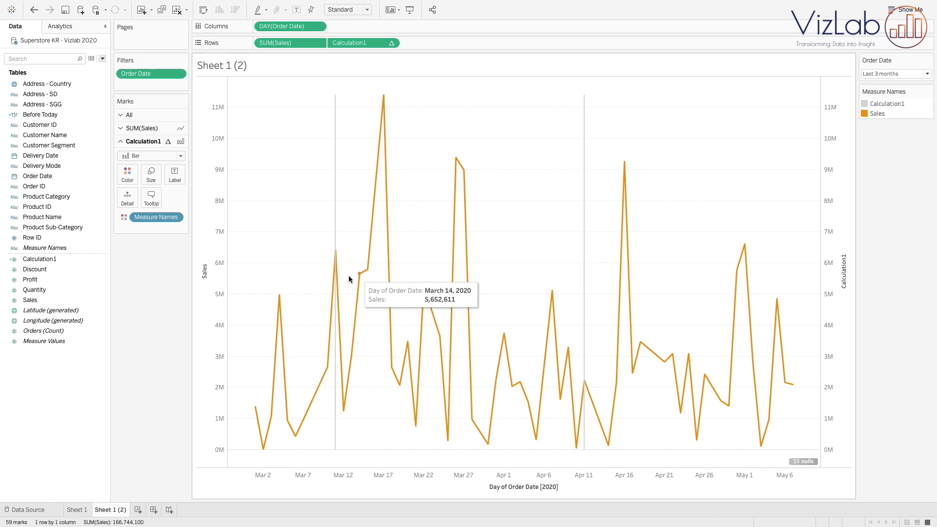
Place SUM(Sales) after Calculation1 on Rows so the sales line draws over the bars, and display the available analytics objects
mouse_move(364, 281)
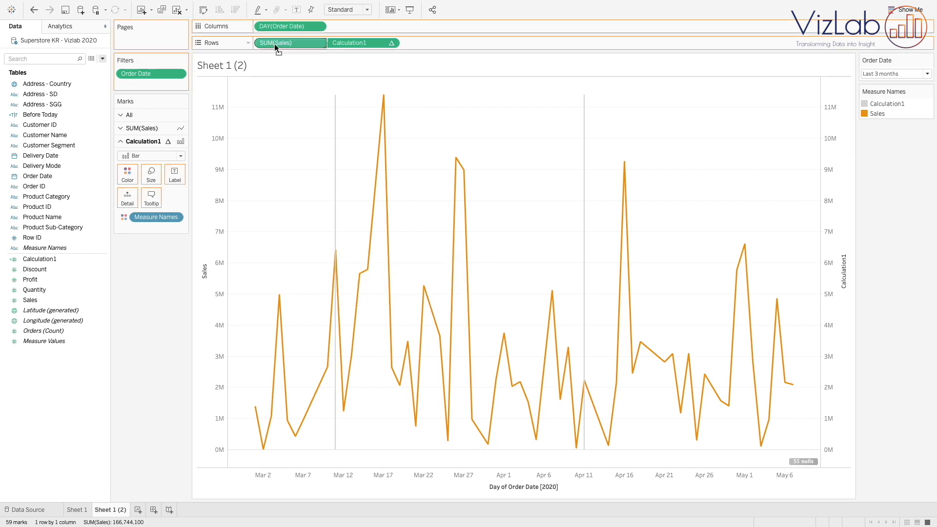
left_click_drag(275, 43, 414, 43)
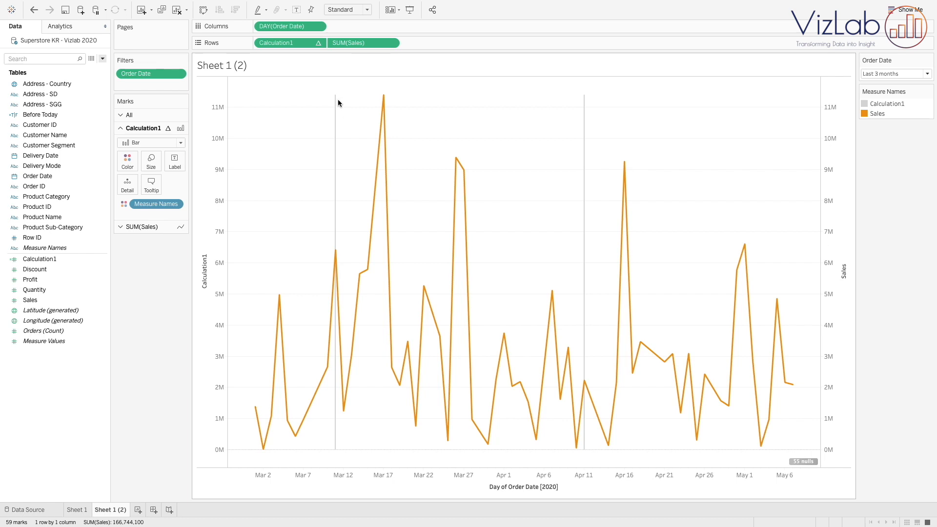
mouse_move(339, 103)
left_click(73, 28)
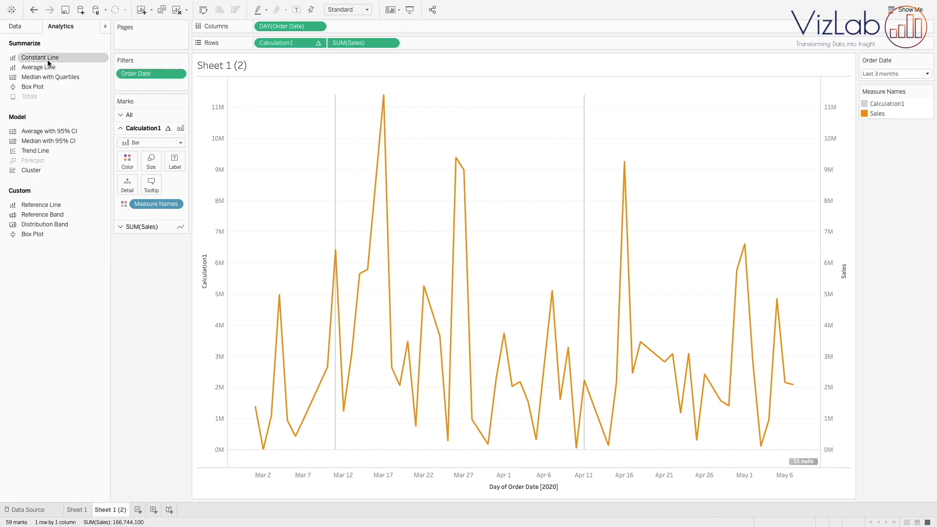